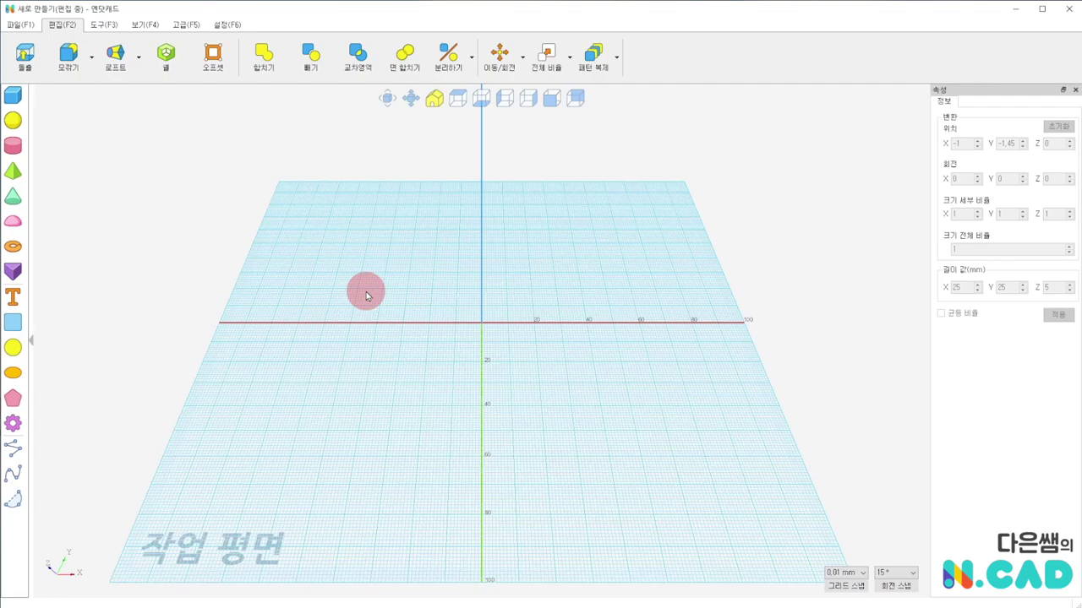
Place a torus at the grid centre and orbit to a front view of it
left_click(14, 247)
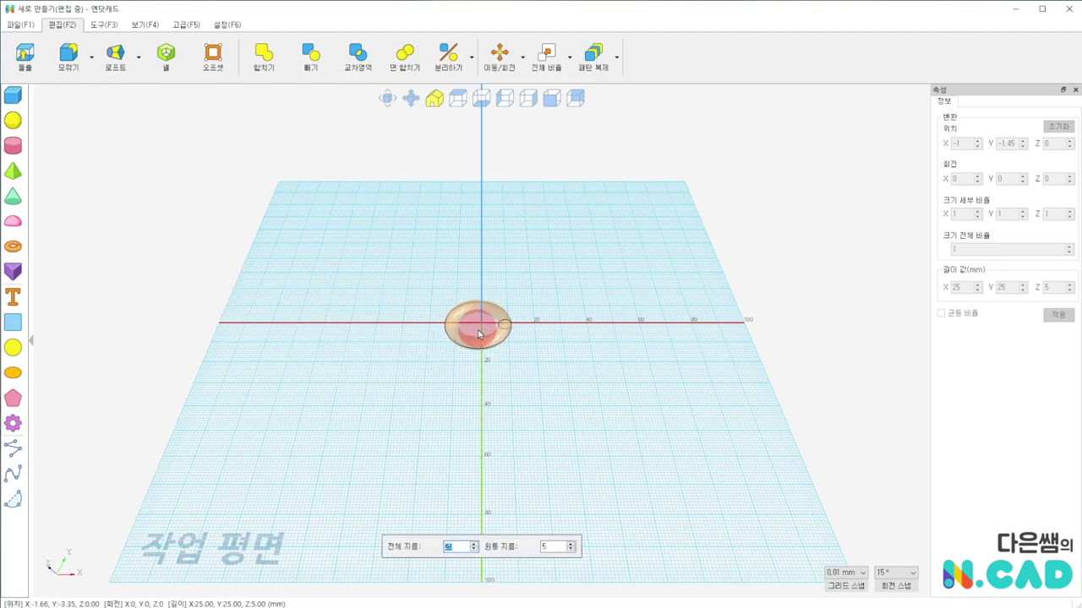
left_click(478, 334)
scroll(479, 334, "up", 5)
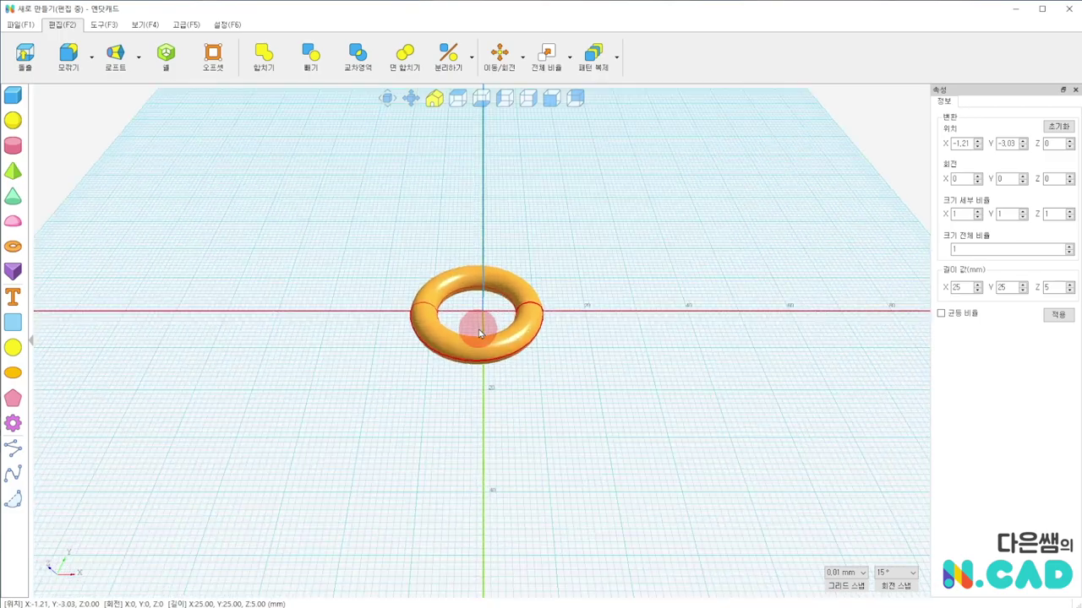
scroll(478, 333, "up", 3)
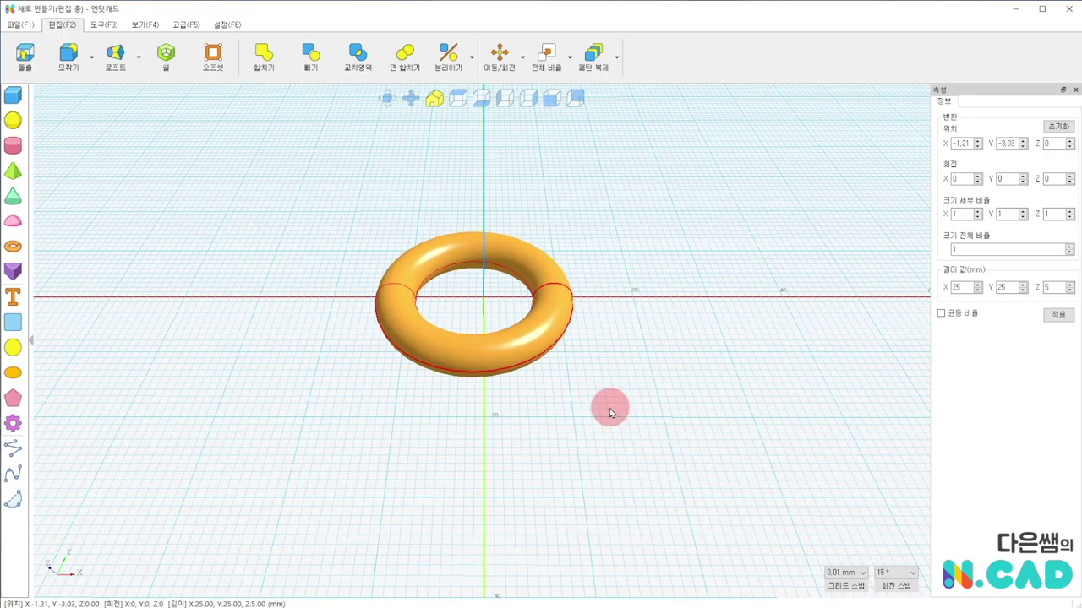
right_click_drag(610, 412, 558, 409)
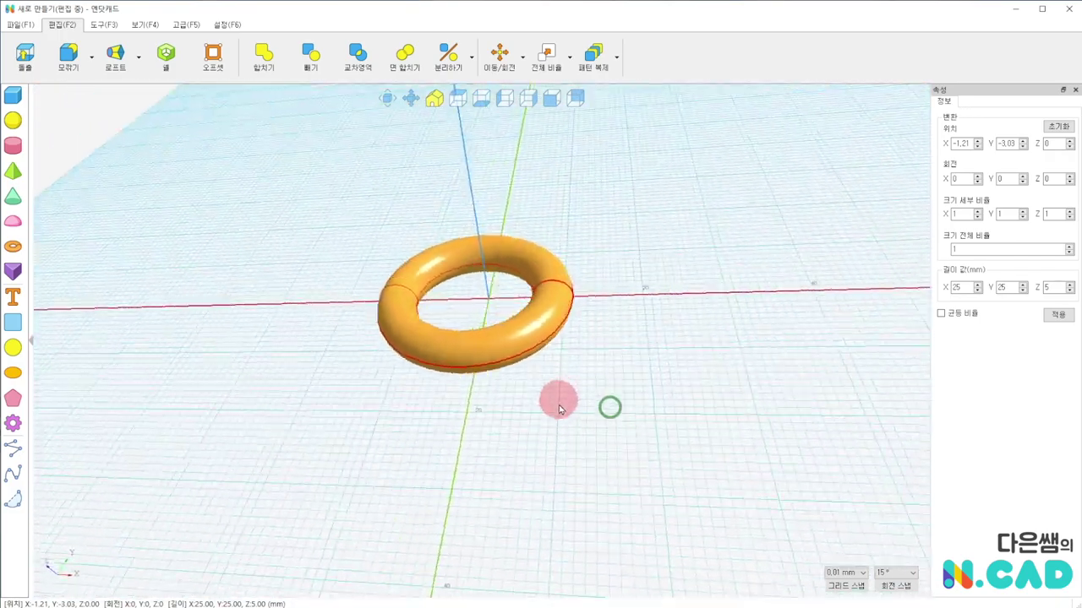
right_click_drag(557, 409, 601, 367)
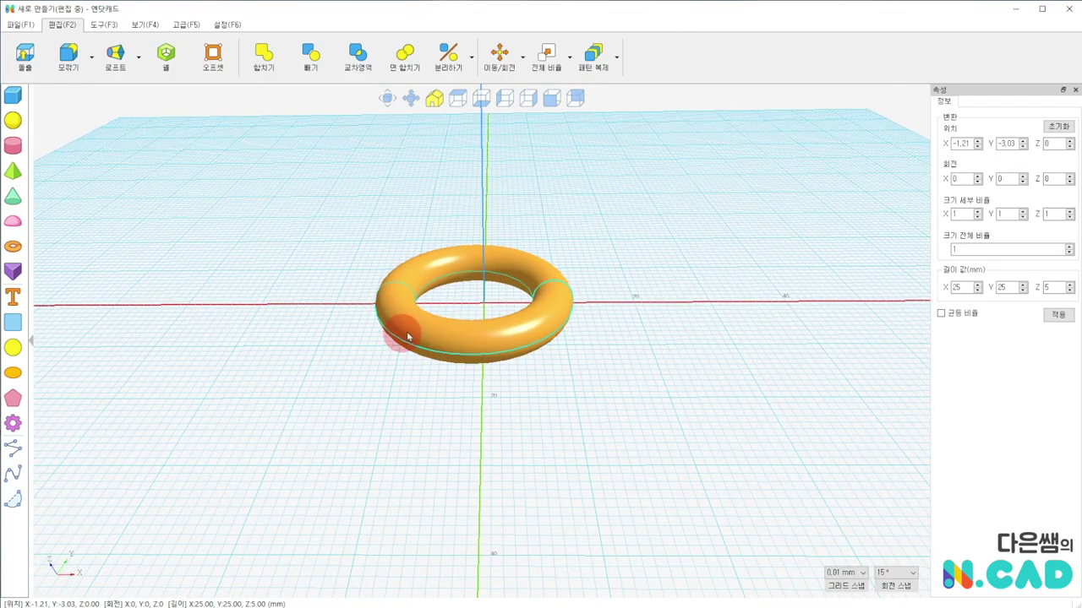
Delete the torus and tilt the view down onto the grid
left_click(392, 286)
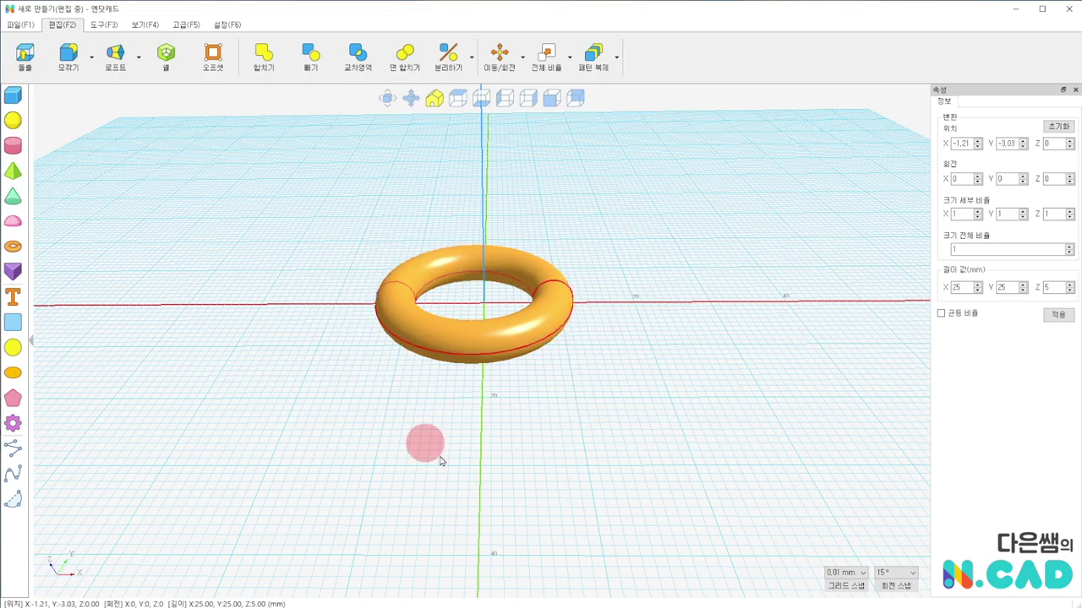
left_click(428, 330)
key("Delete")
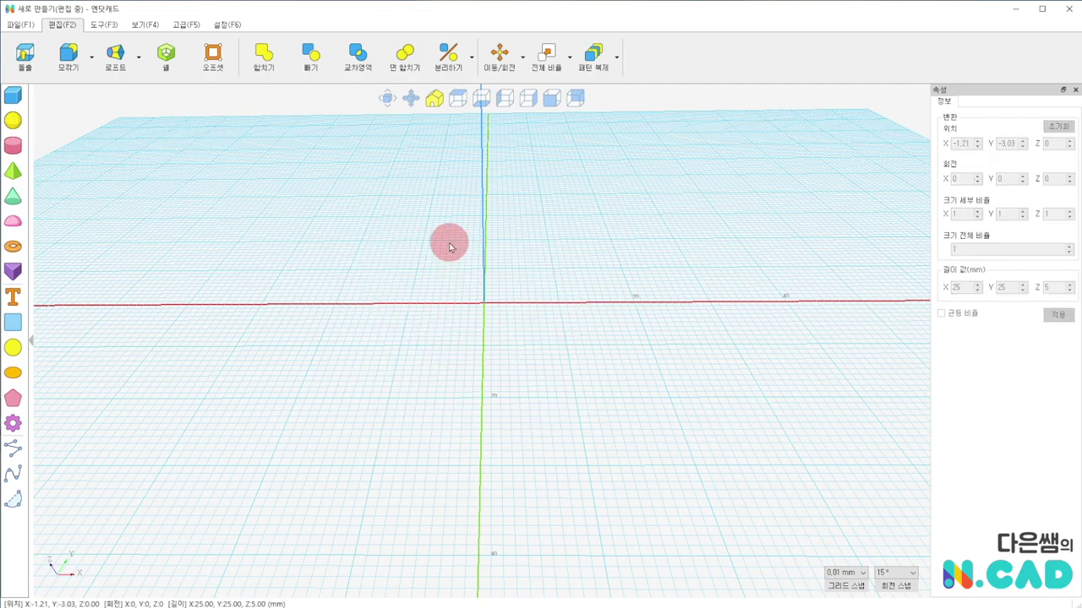
mouse_move(449, 243)
right_mouse_down()
mouse_move(463, 353)
mouse_move(454, 359)
right_mouse_up()
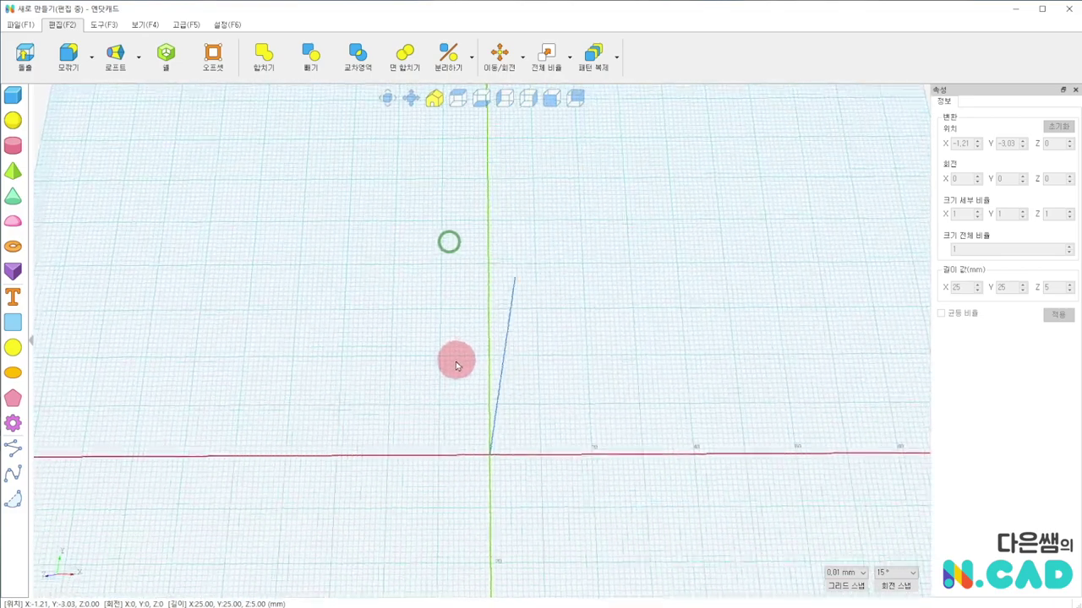
Place two 20×20 mm squares left of the axis, one above the other
left_click(14, 323)
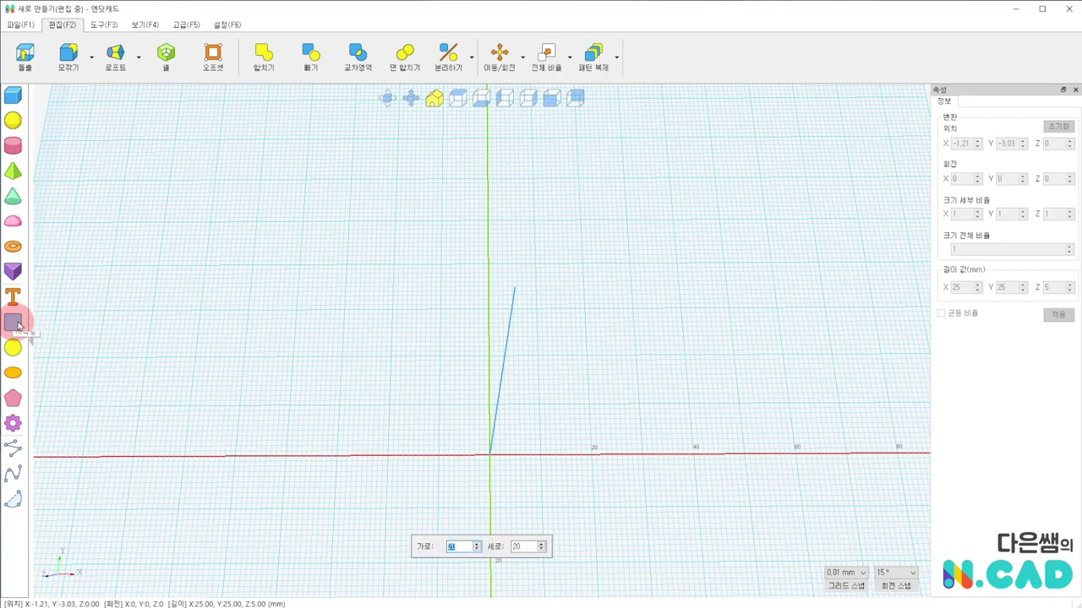
left_click(356, 218)
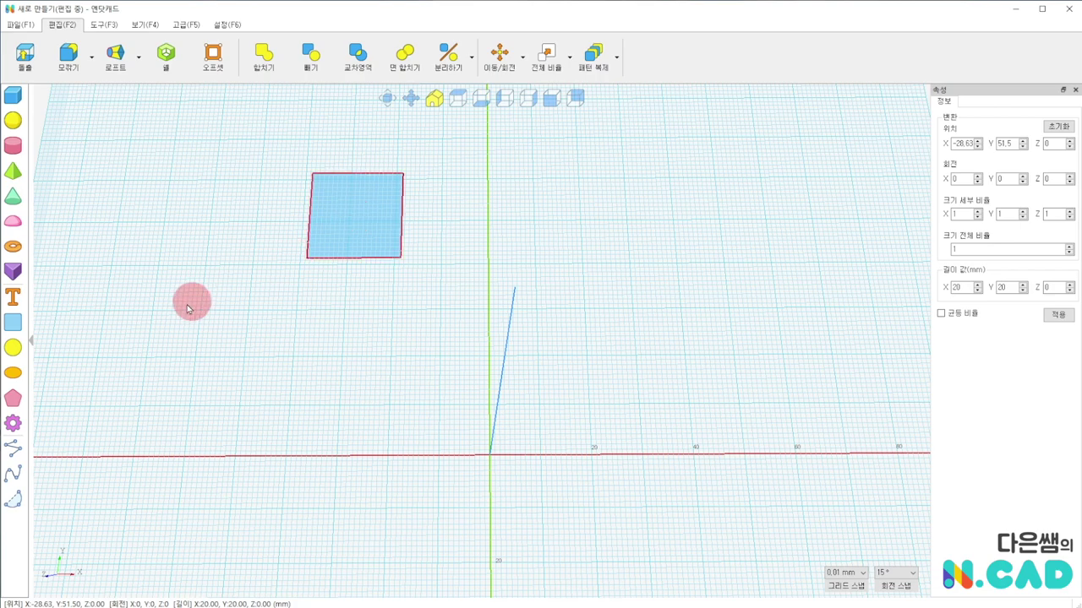
left_click(14, 323)
left_click(349, 347)
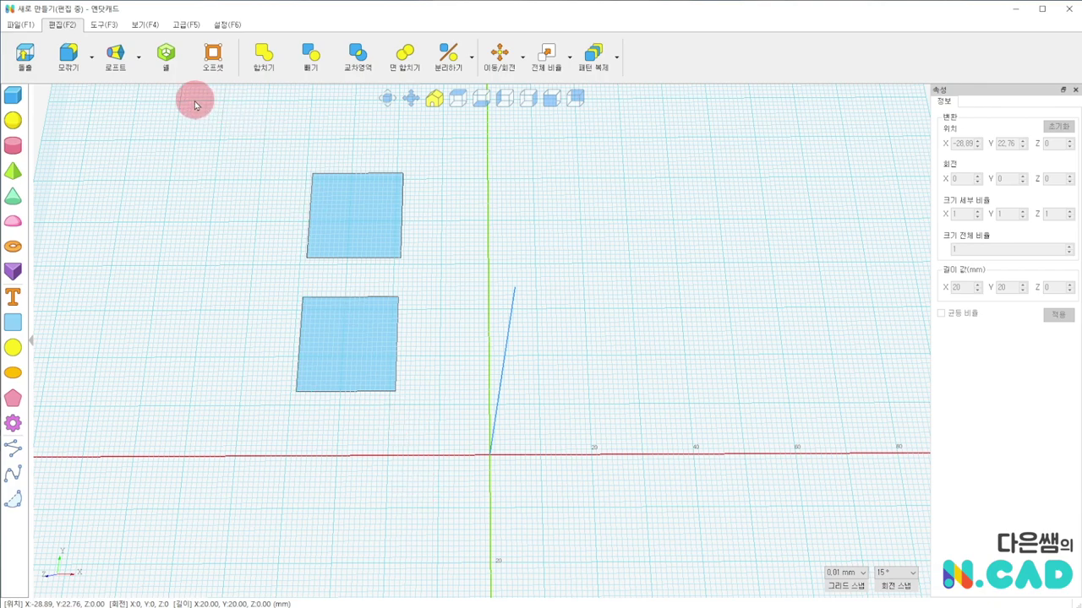
left_click(139, 59)
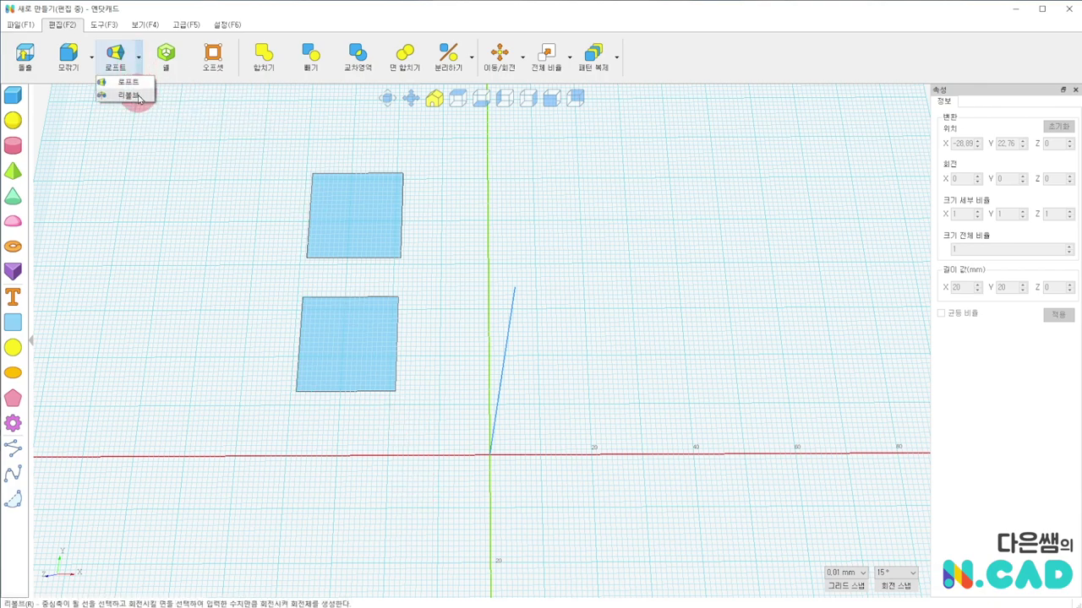
Revolve the upper square about its right edge and preview the default 45° wedge
left_click(139, 98)
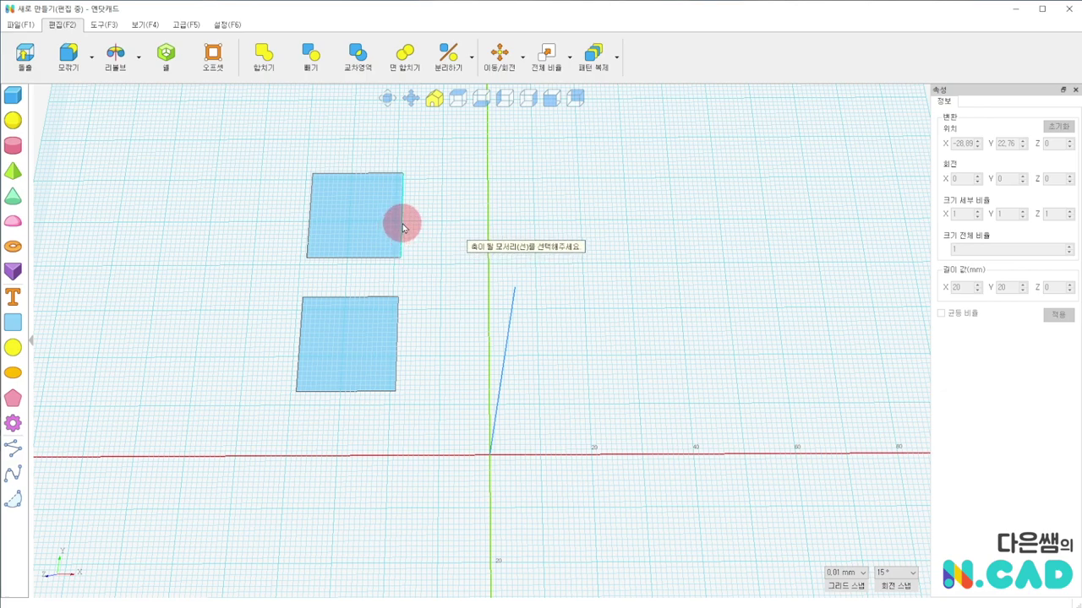
left_click(403, 228)
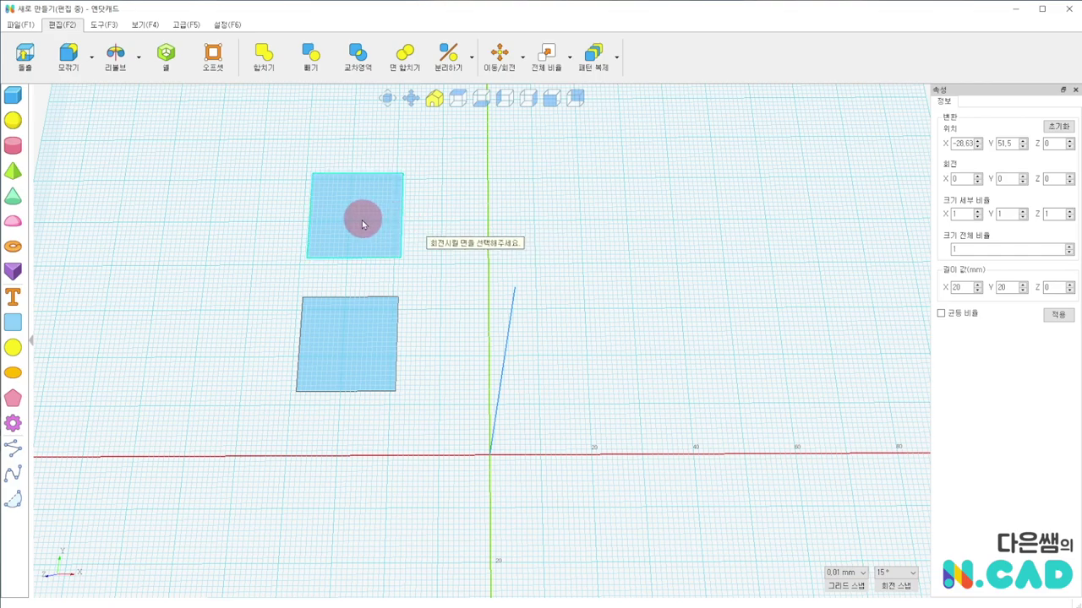
left_click(363, 224)
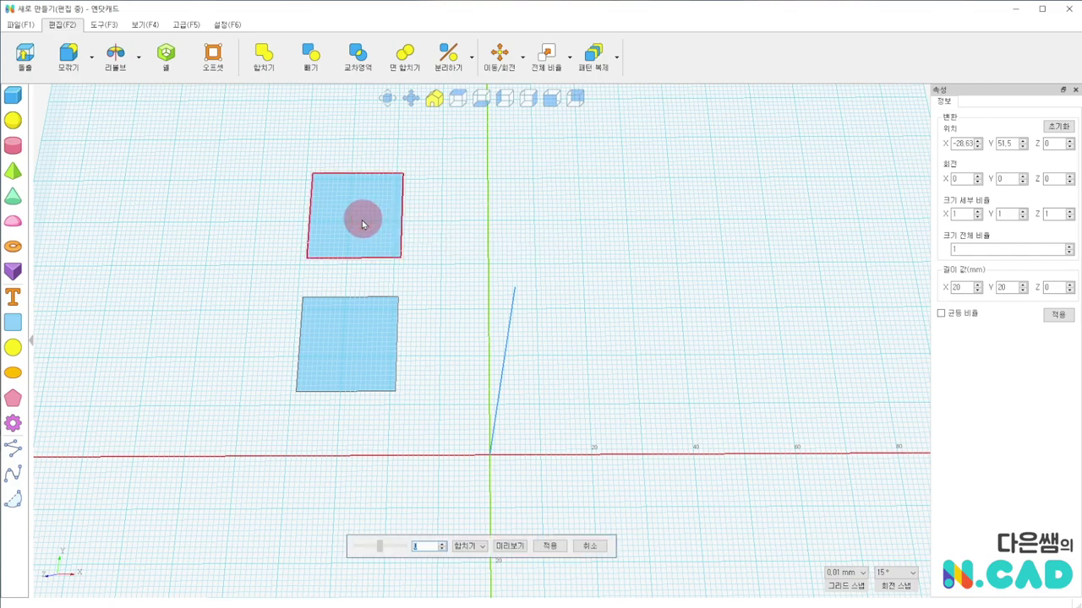
right_click_drag(442, 335, 439, 274)
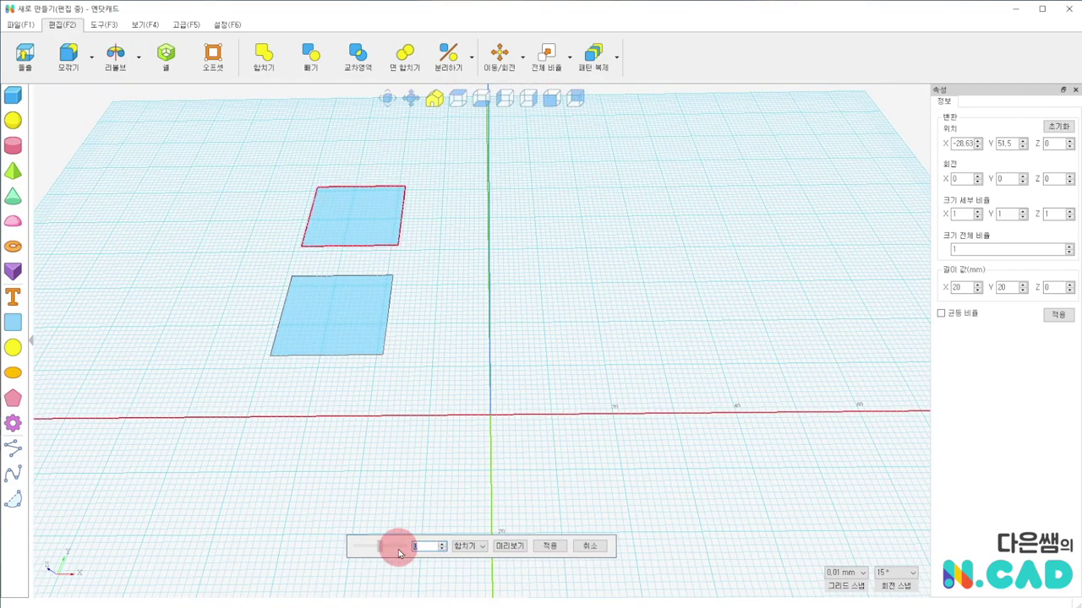
type("45")
left_click(511, 548)
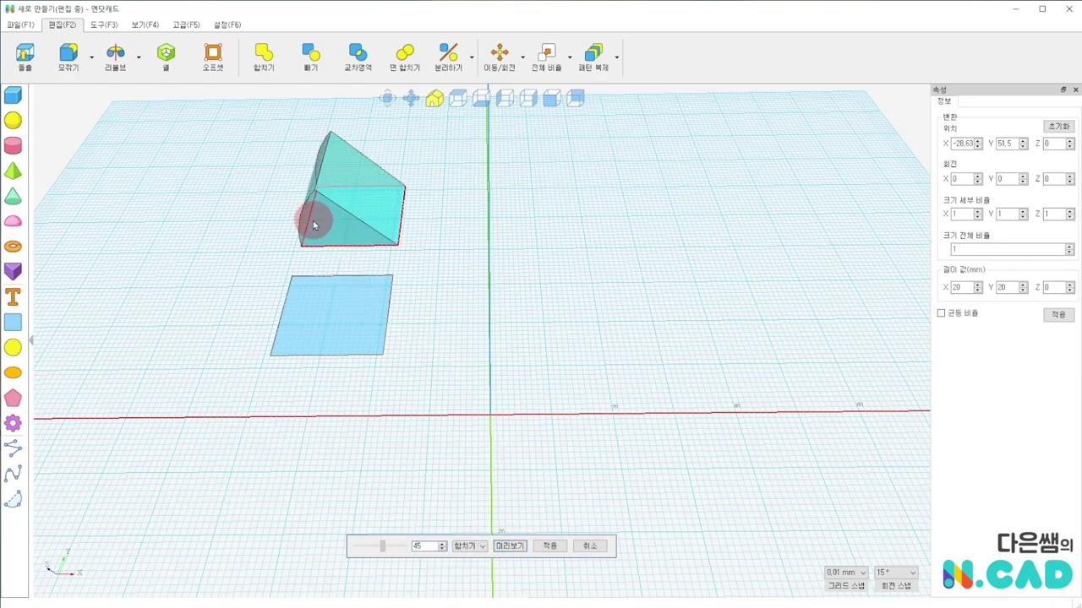
right_click_drag(465, 278, 483, 249)
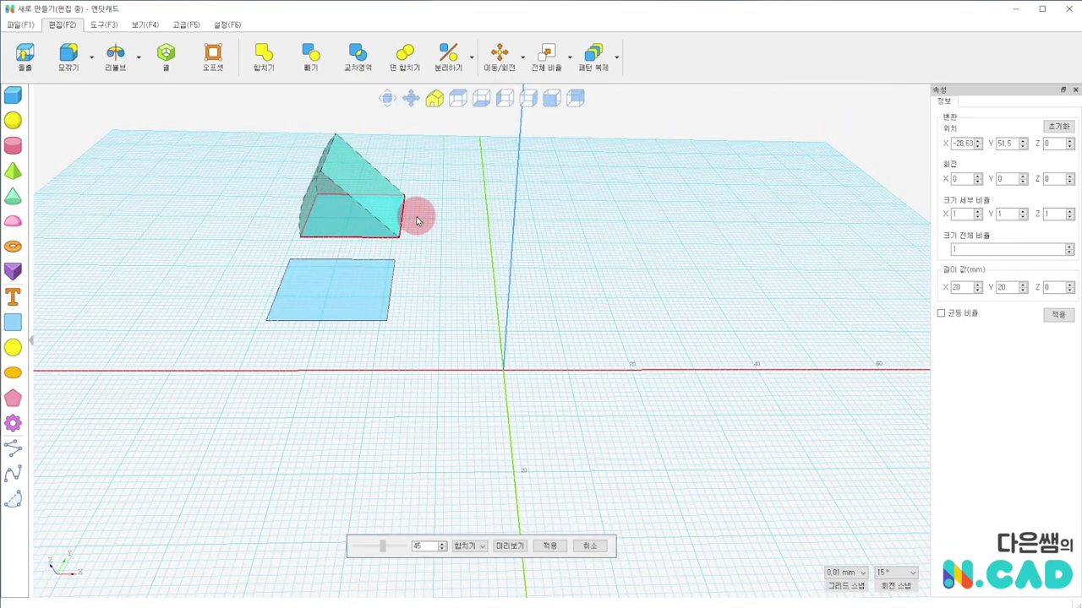
Raise the revolve angle from 180° to a full 360° and apply it
left_click_drag(426, 549, 398, 548)
type("180")
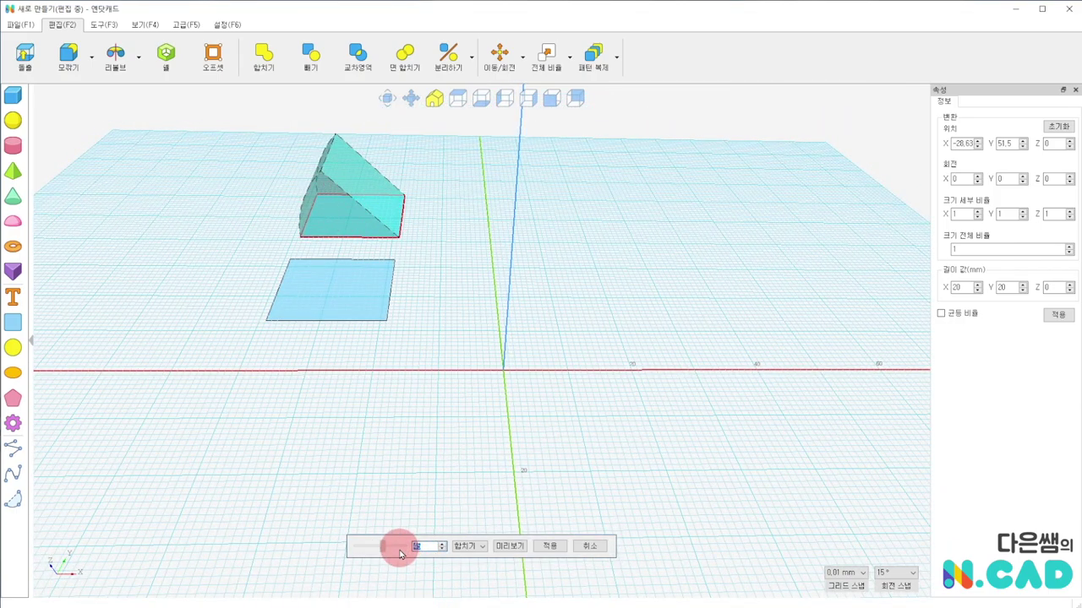
left_click(509, 546)
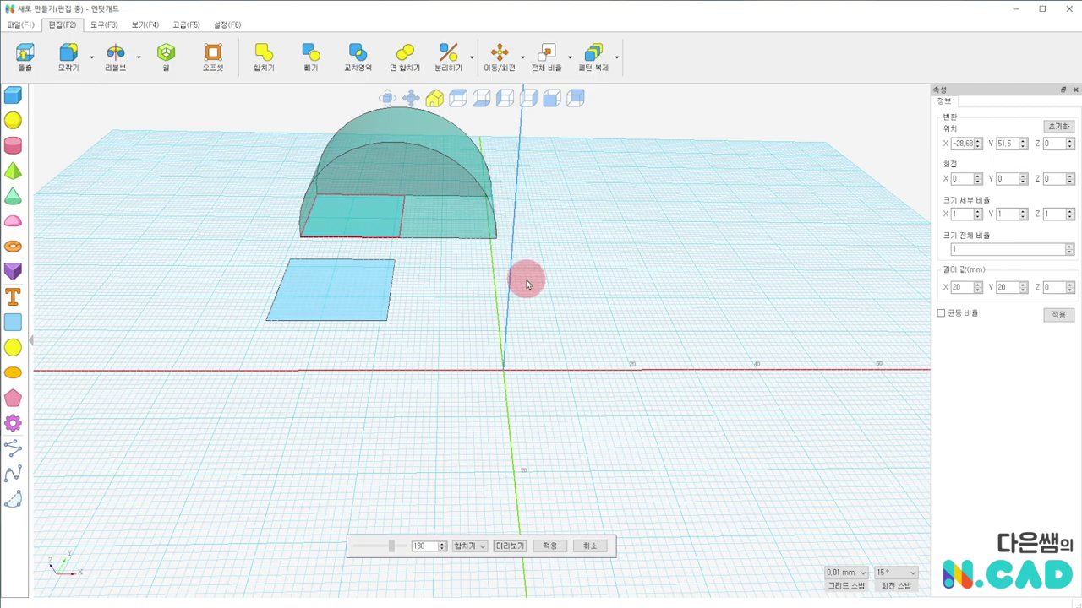
left_click_drag(431, 547, 391, 545)
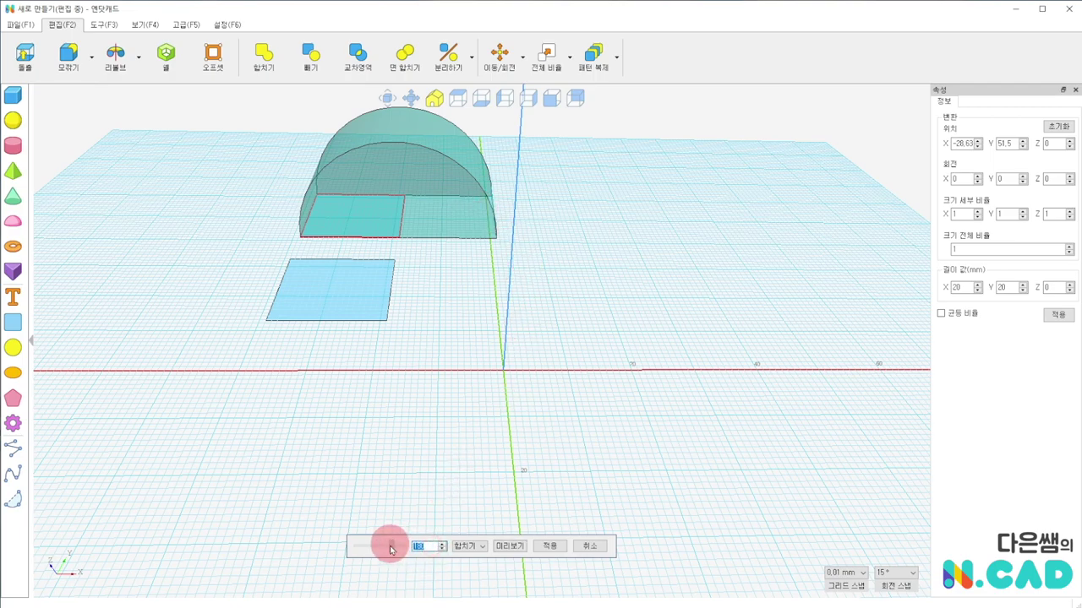
type("360")
left_click(580, 547)
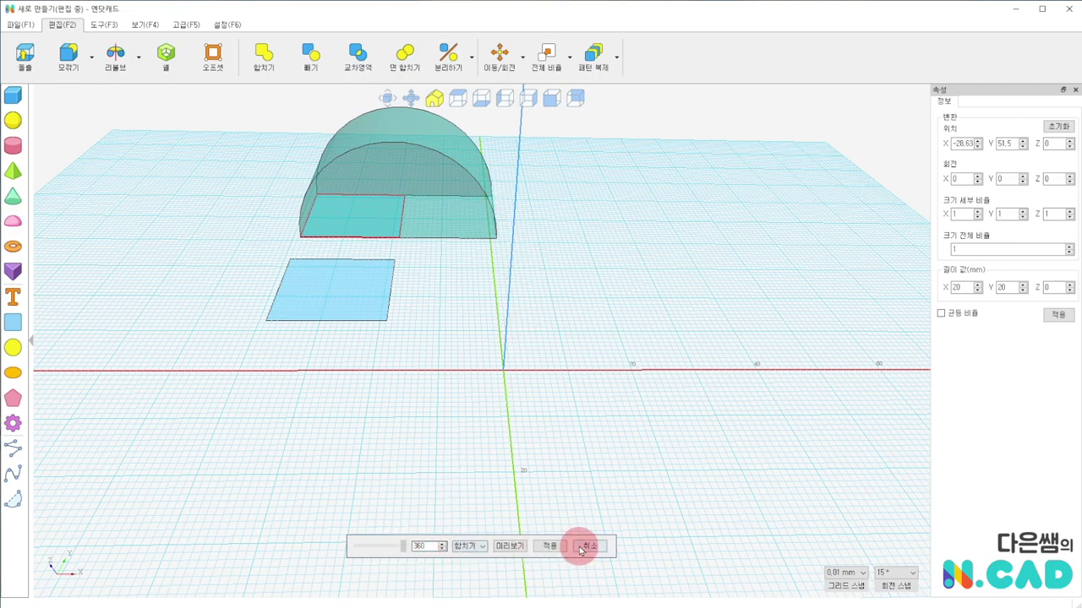
left_click(551, 546)
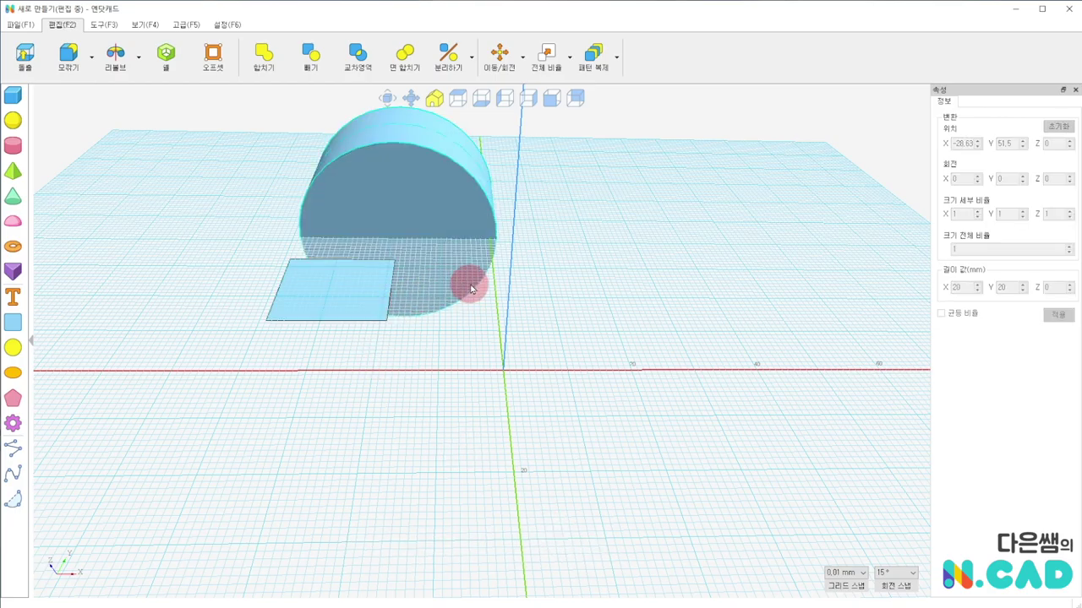
Orbit and lower the view around the new cylinder, then start another revolve
mouse_move(469, 282)
right_mouse_down()
mouse_move(505, 382)
mouse_move(357, 236)
right_mouse_up()
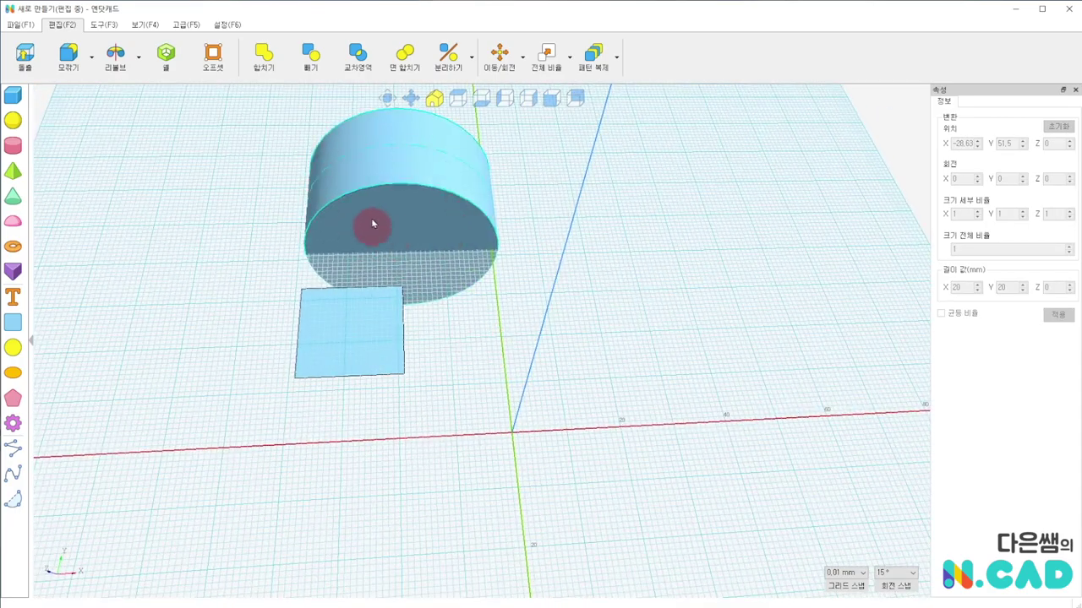
mouse_move(578, 376)
right_mouse_down()
mouse_move(562, 325)
mouse_move(577, 322)
mouse_move(572, 338)
right_mouse_up()
left_click(114, 72)
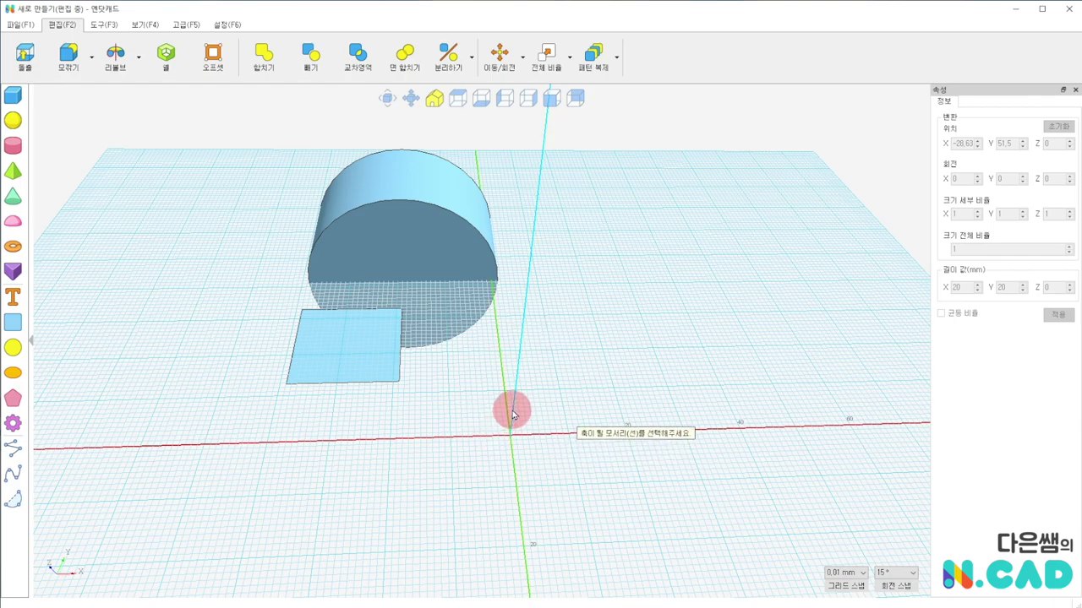
Revolve the lower square 180° about the vertical axis into an arch, then move it back
left_click(498, 348)
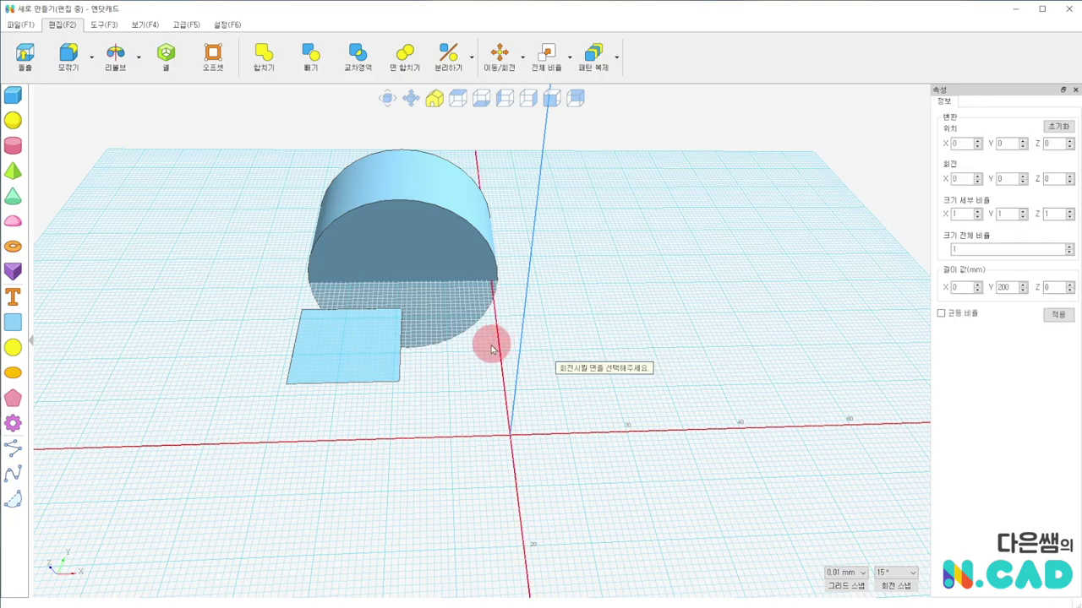
left_click(348, 353)
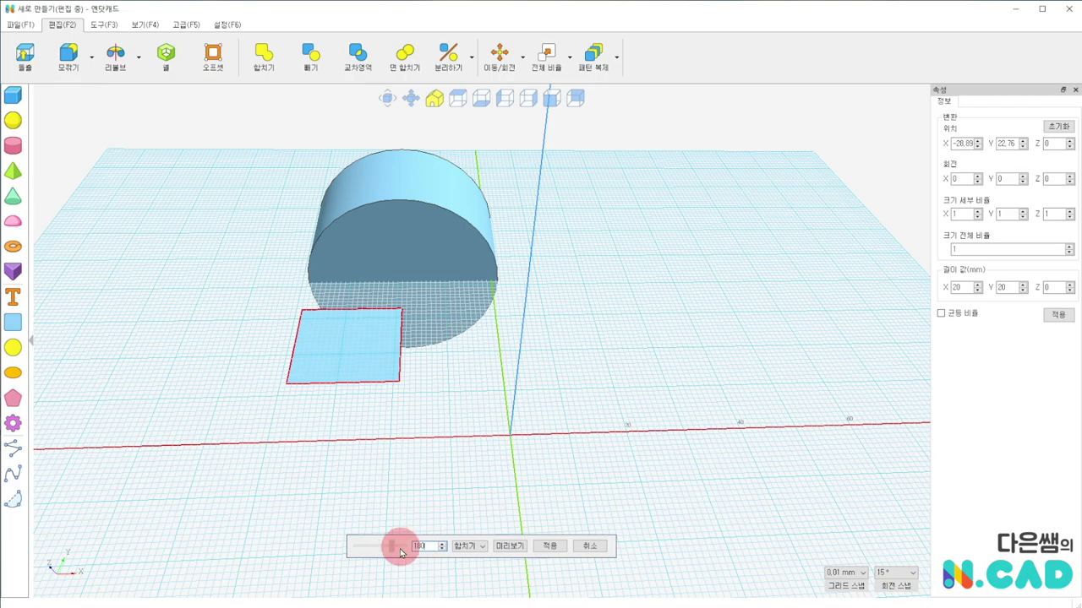
left_click(509, 546)
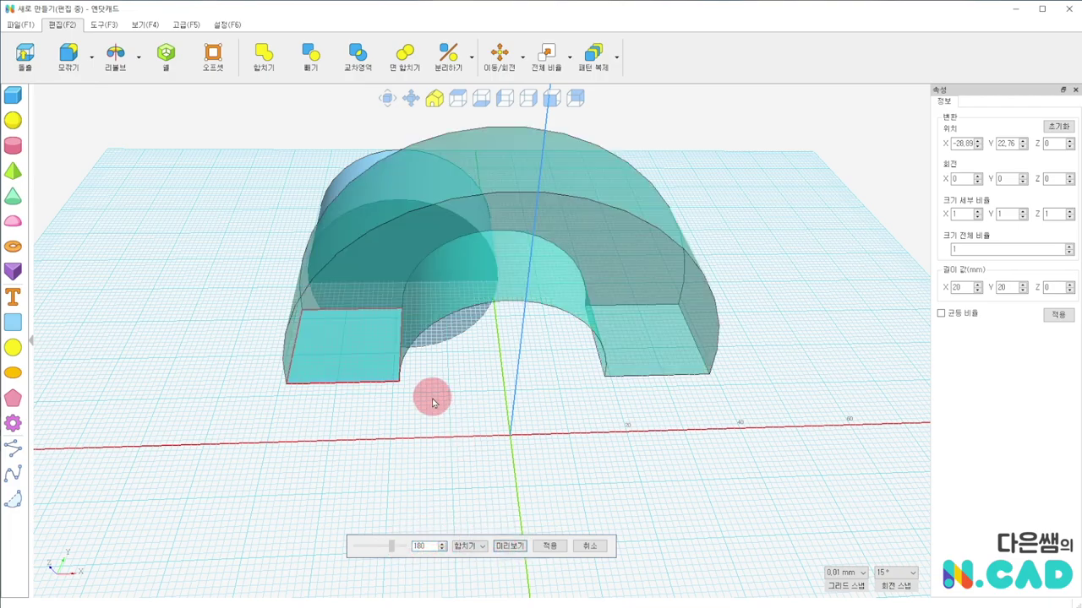
right_click_drag(467, 402, 486, 418)
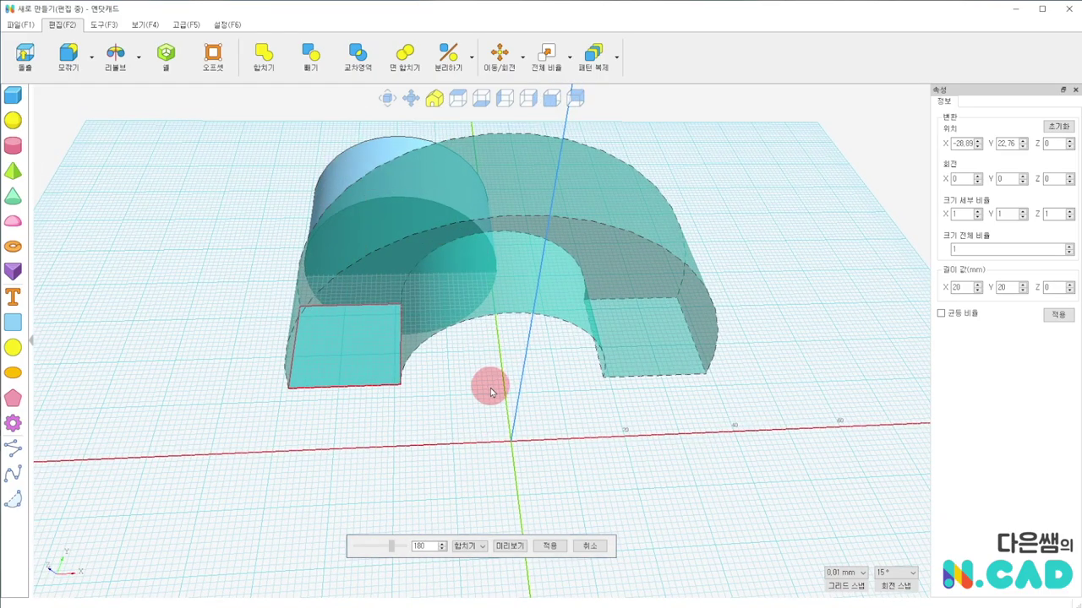
right_click_drag(489, 386, 477, 340)
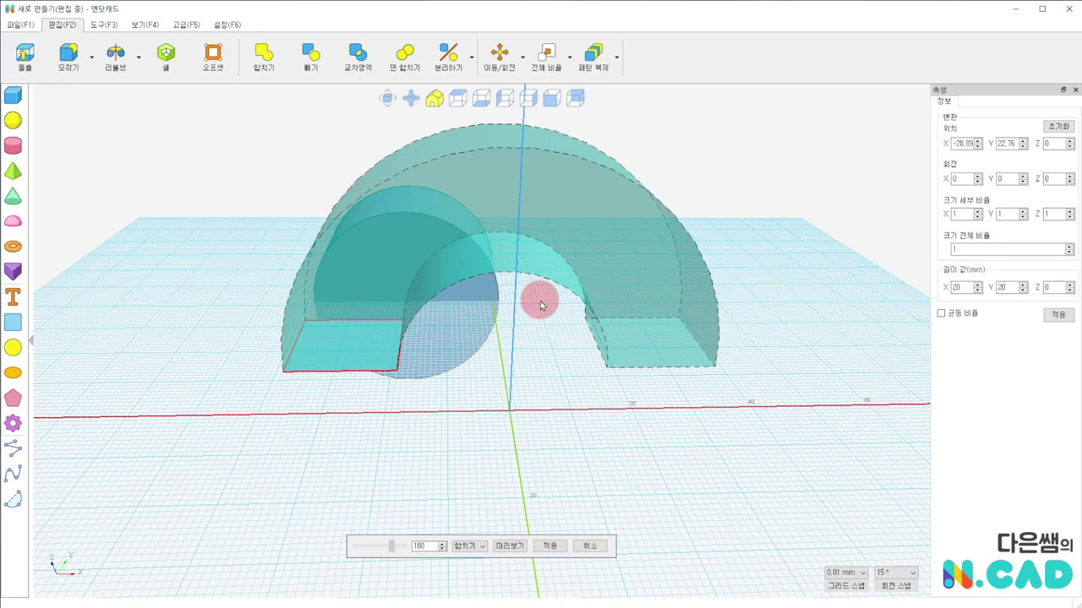
left_click(550, 546)
mouse_move(468, 440)
right_mouse_down()
mouse_move(564, 504)
mouse_move(466, 514)
right_mouse_up()
mouse_move(456, 342)
left_mouse_down()
mouse_move(460, 164)
mouse_move(450, 131)
left_mouse_up()
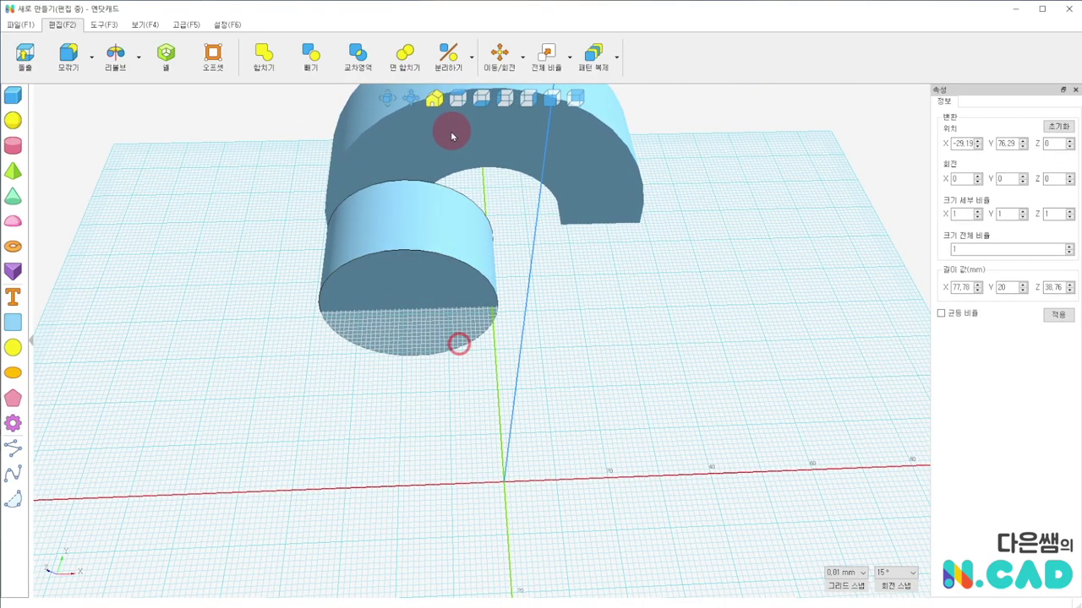
Add a 20 mm square before the arch and preview a 180° revolve about the vertical axis
left_click(13, 322)
left_click(359, 381)
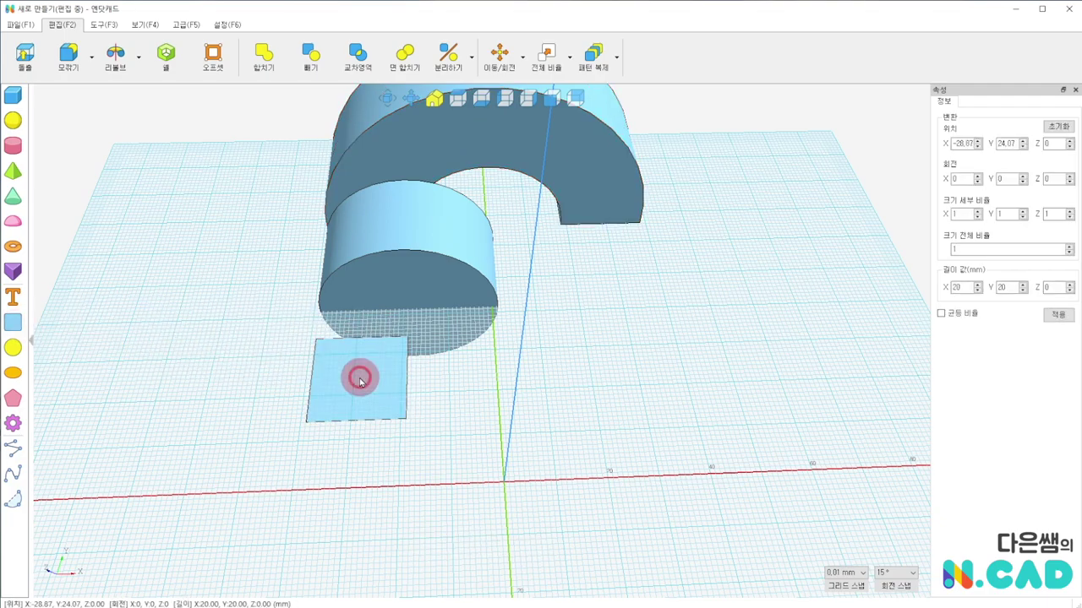
left_click(116, 52)
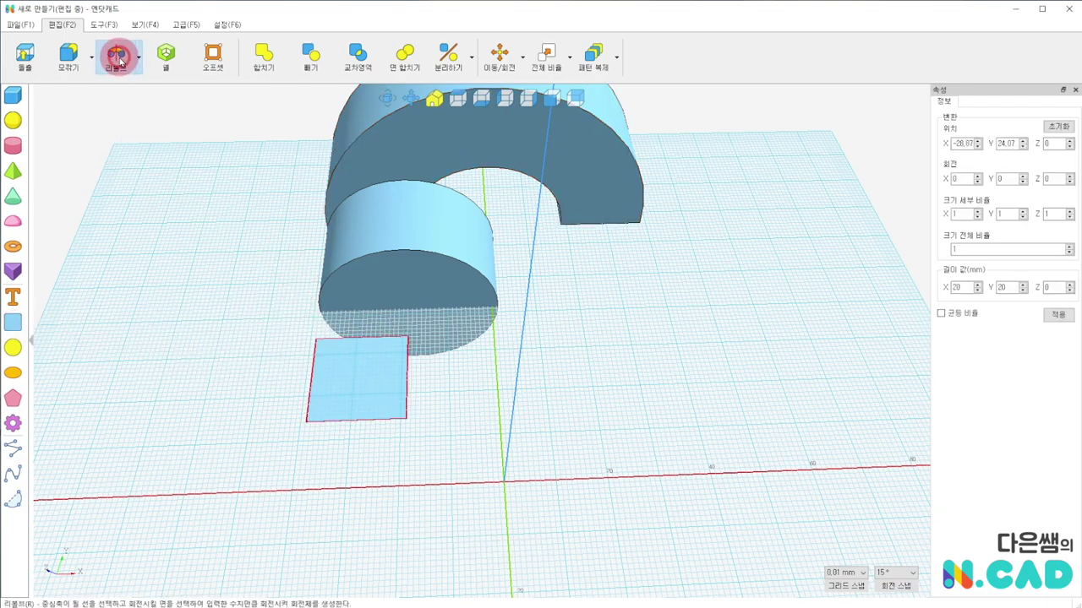
left_click(508, 434)
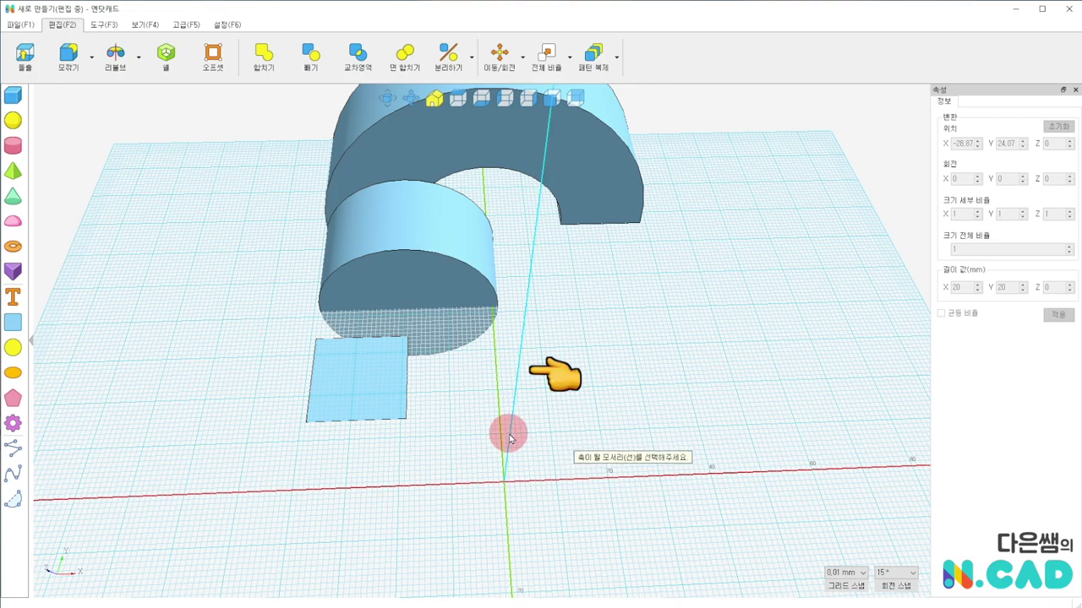
left_click(378, 392)
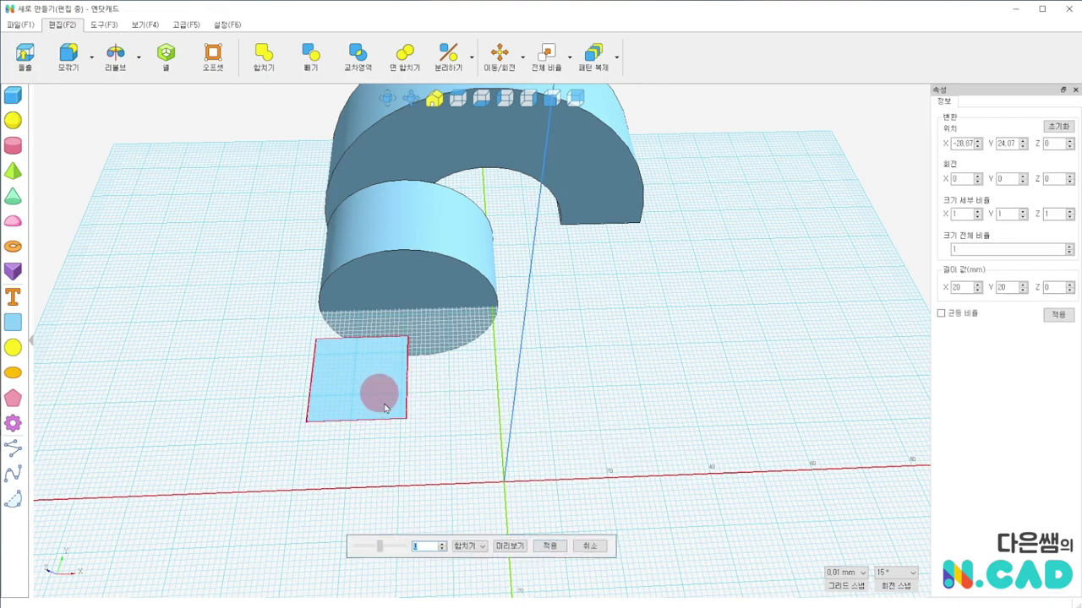
left_click(423, 548)
type("80")
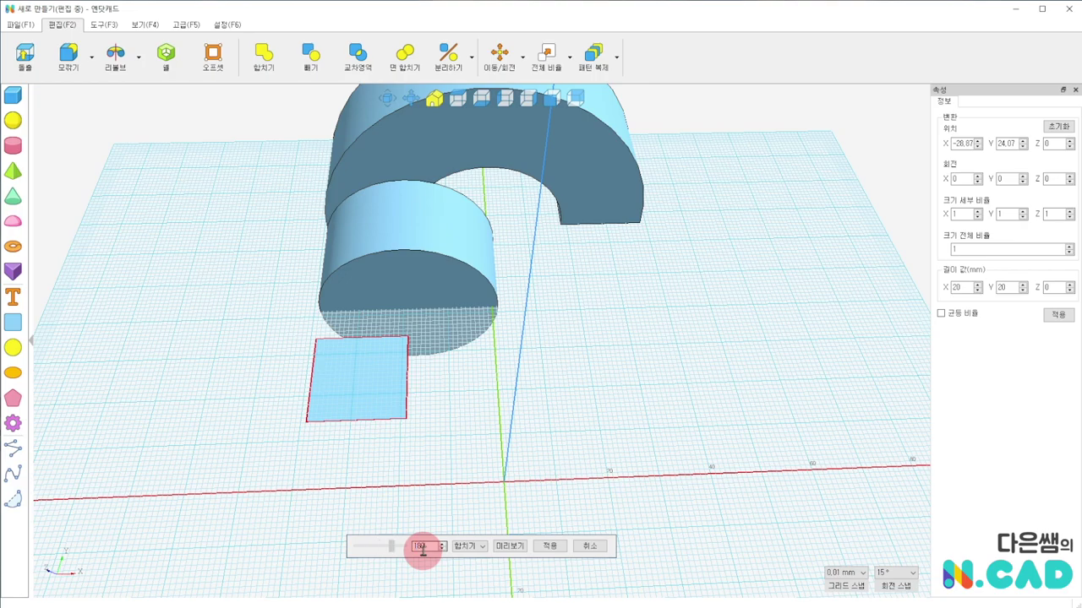
left_click(502, 547)
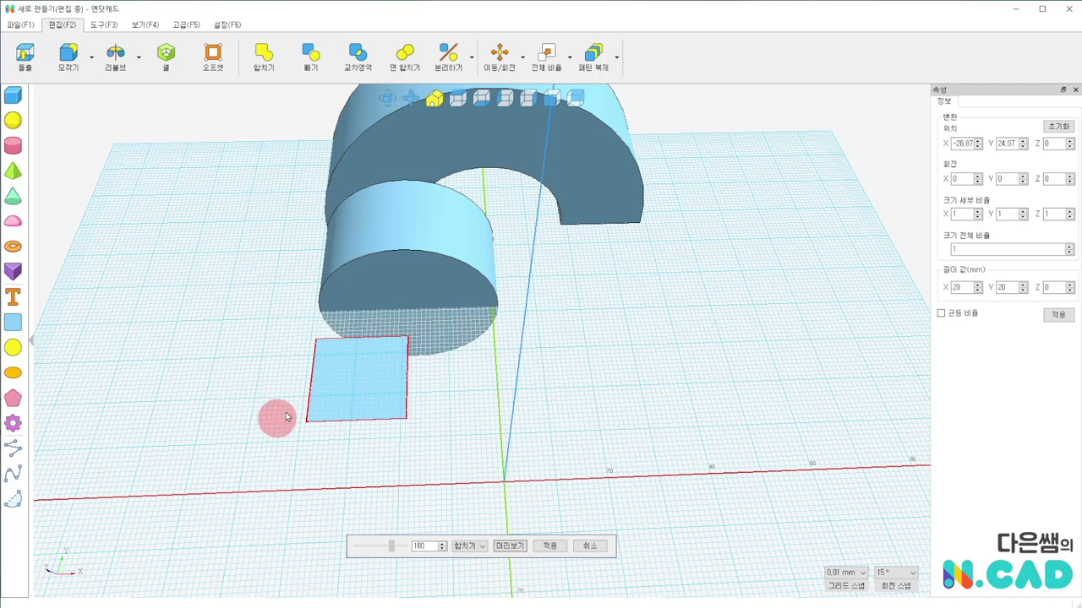
right_click_drag(485, 429, 485, 381)
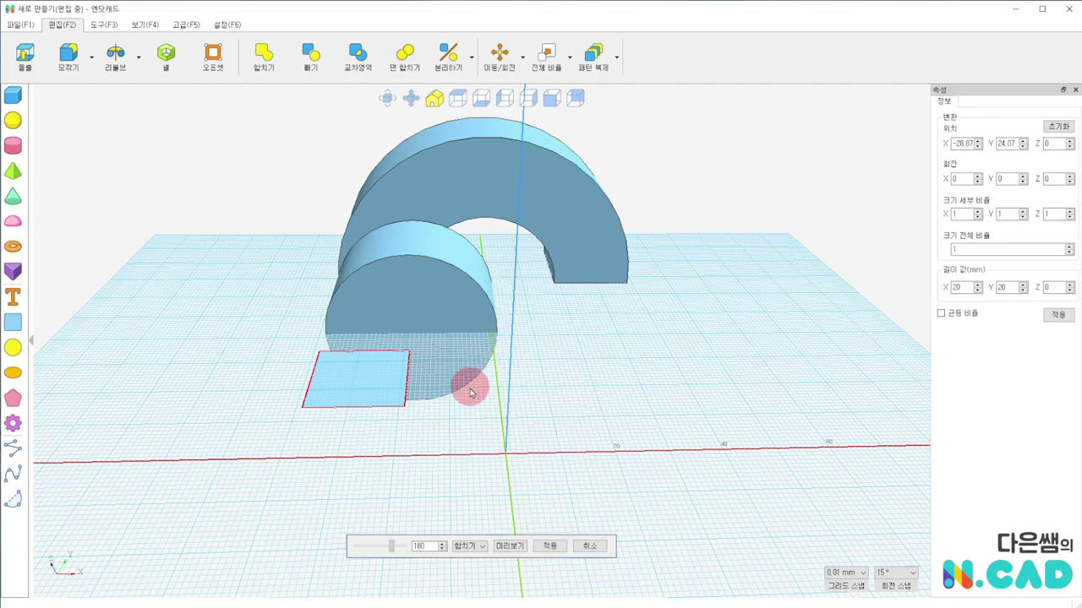
Cancel the invalid revolve, delete that square, and place a pentagon at the front left
left_click(591, 547)
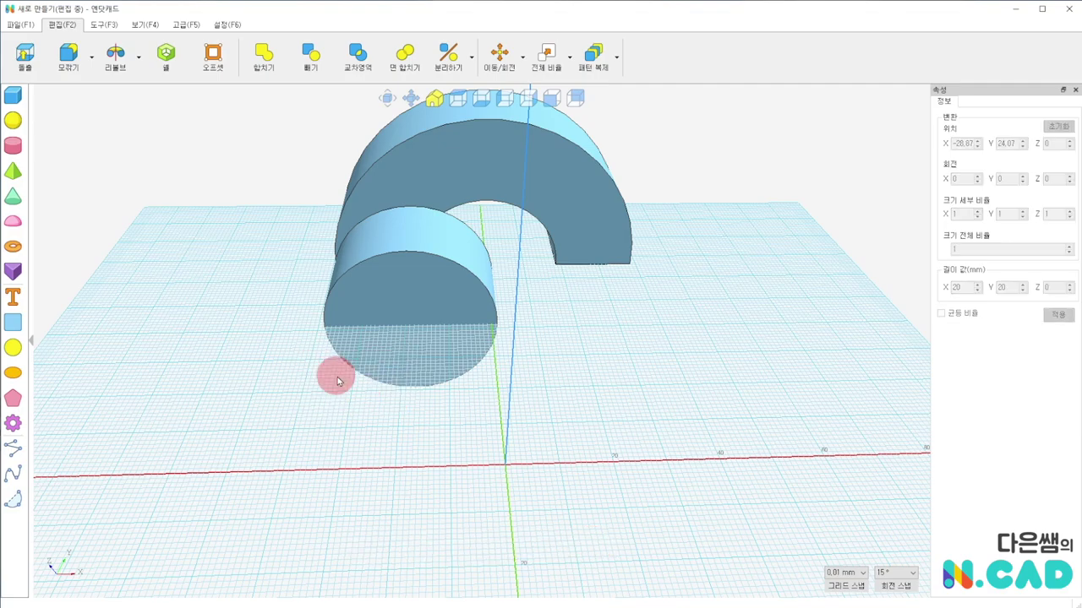
key("Delete")
left_click(13, 401)
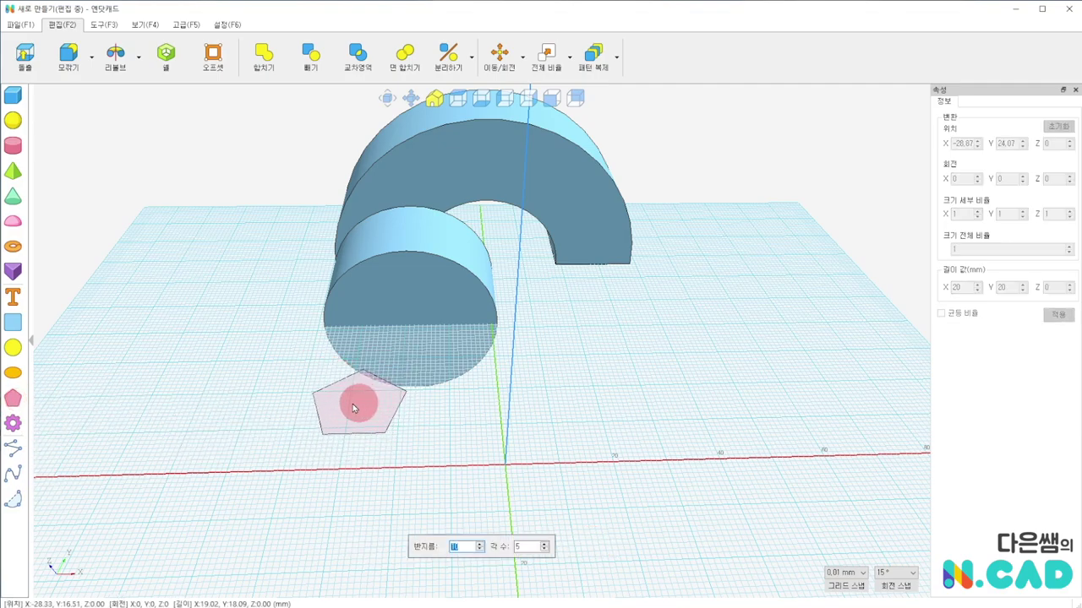
left_click(337, 402)
Revolve the pentagon a full 360° about the X axis into a ring
left_click(121, 56)
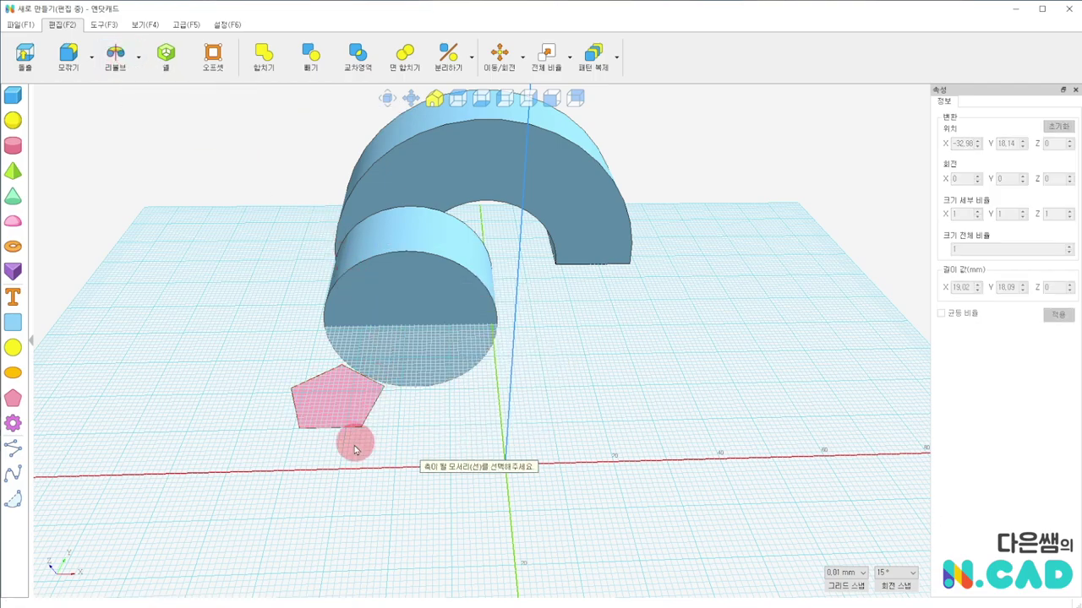
left_click(353, 473)
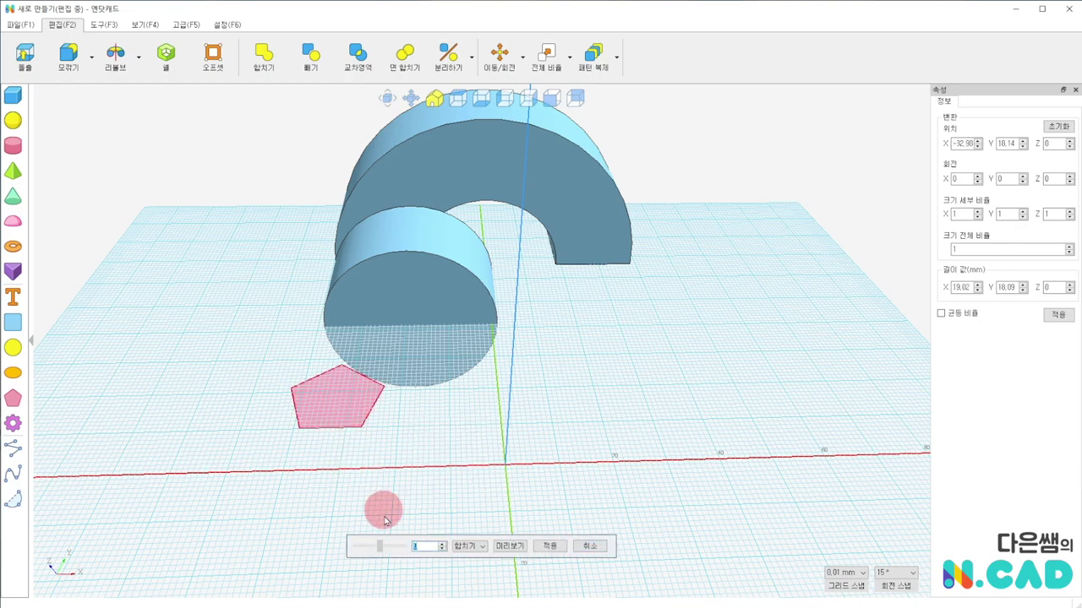
left_click(507, 546)
mouse_move(450, 464)
right_mouse_down()
mouse_move(701, 391)
mouse_move(592, 367)
mouse_move(345, 393)
mouse_move(308, 473)
mouse_move(442, 427)
mouse_move(403, 442)
mouse_move(437, 482)
right_mouse_up()
left_click(551, 546)
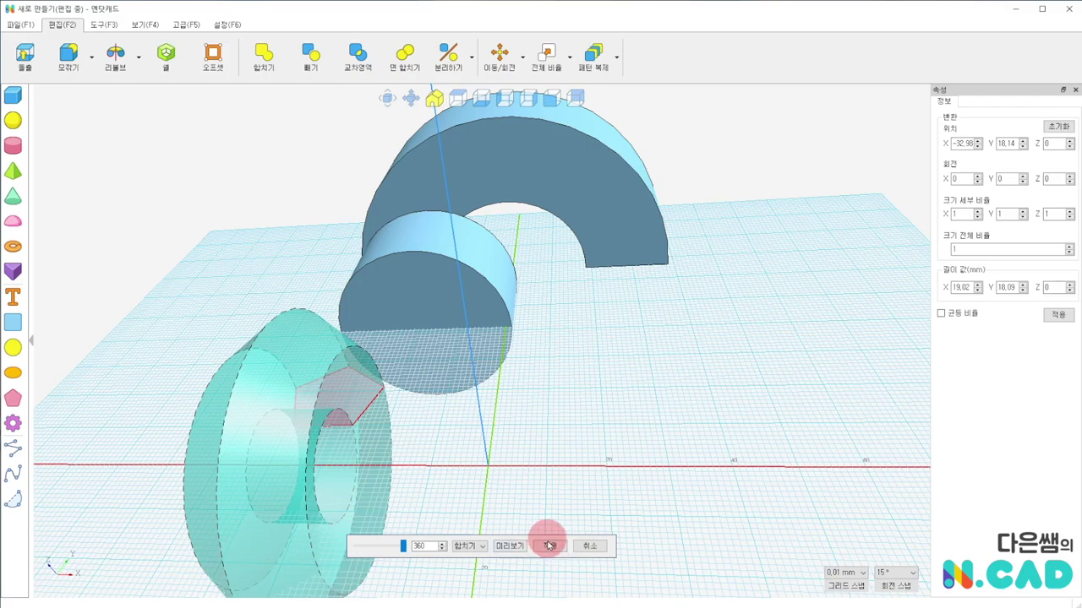
mouse_move(512, 521)
right_mouse_down()
mouse_move(544, 454)
mouse_move(563, 516)
mouse_move(496, 439)
right_mouse_up()
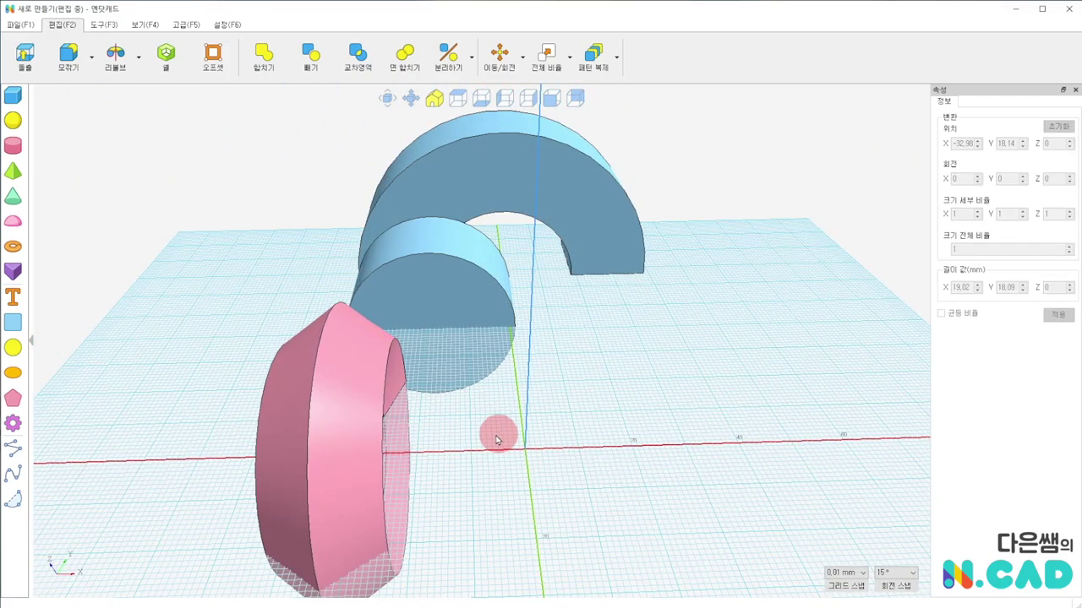
Place a pentagon beside the cylinder and revolve it 360° about one of its edges
left_click(12, 397)
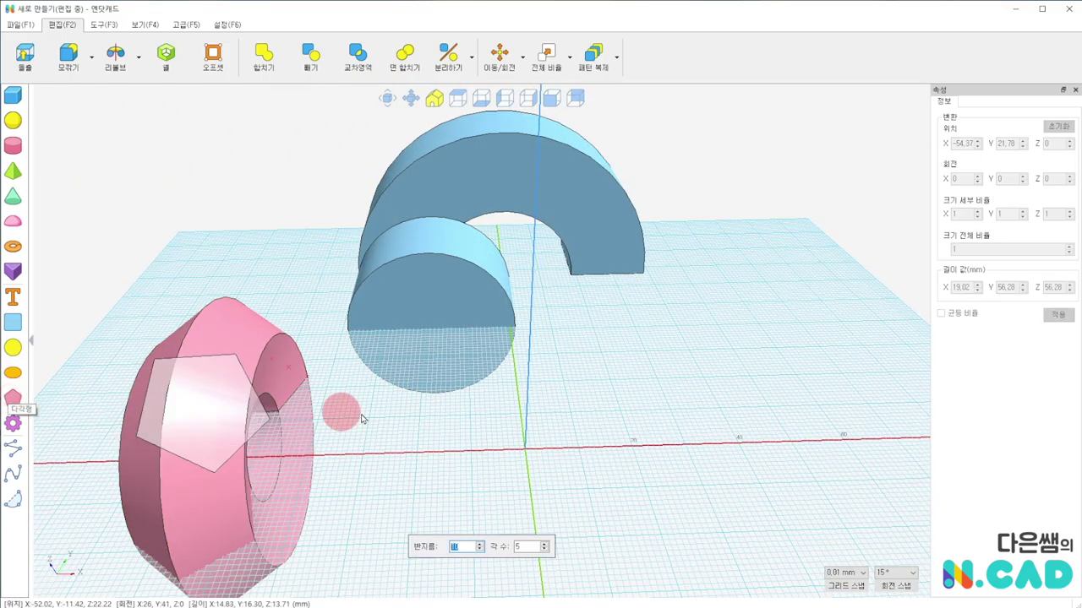
left_click(397, 401)
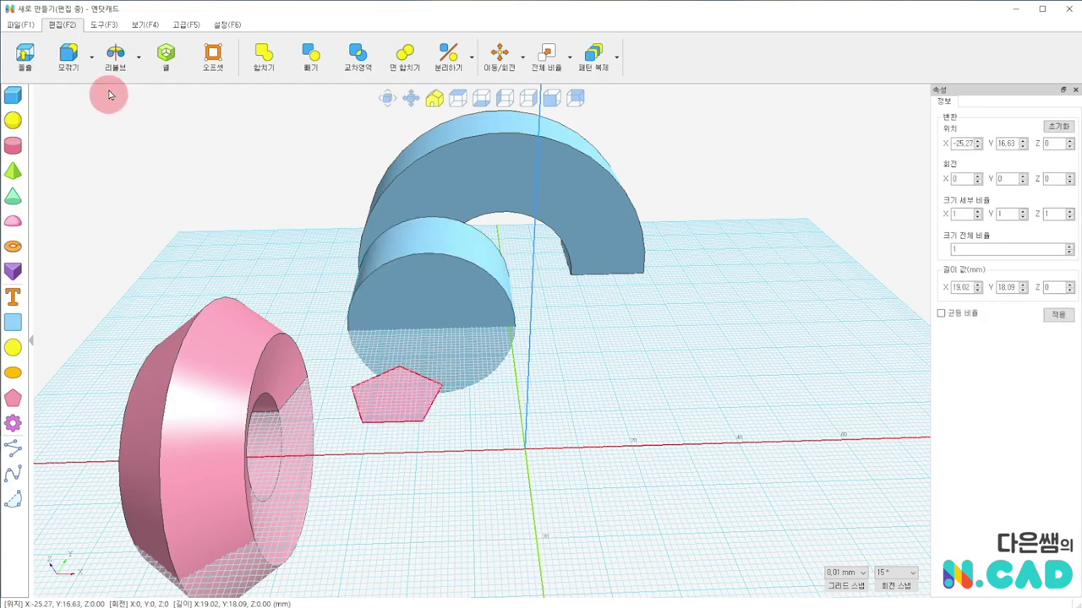
left_click(115, 53)
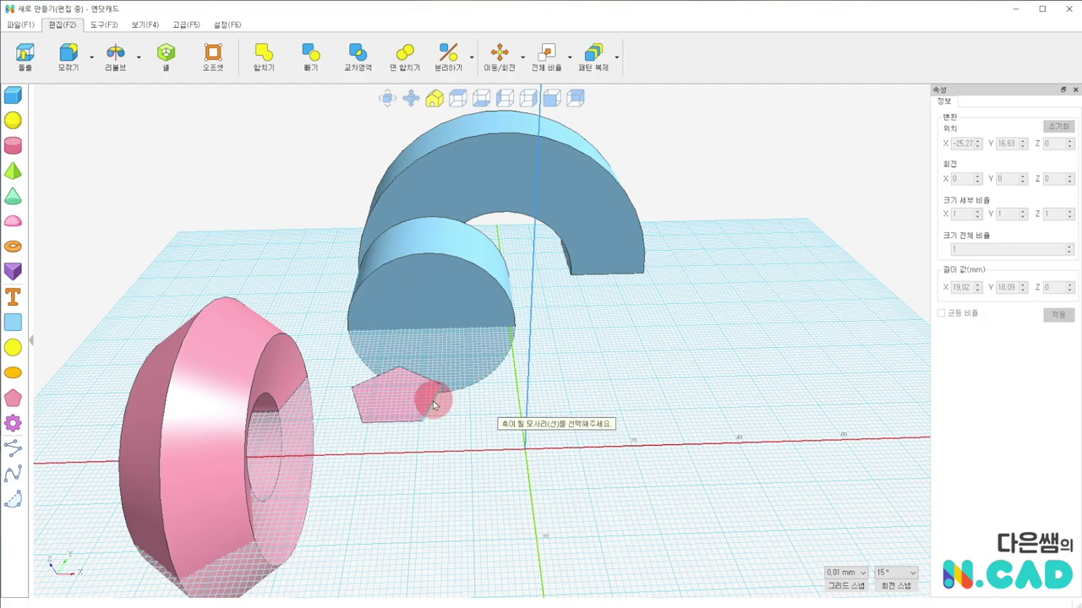
left_click(433, 406)
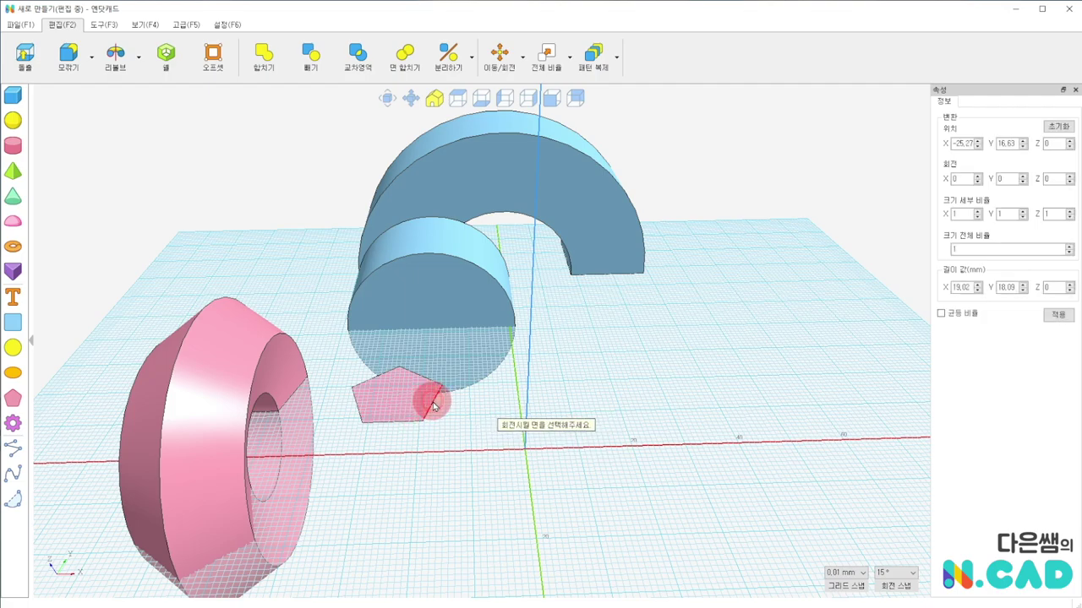
left_click(410, 403)
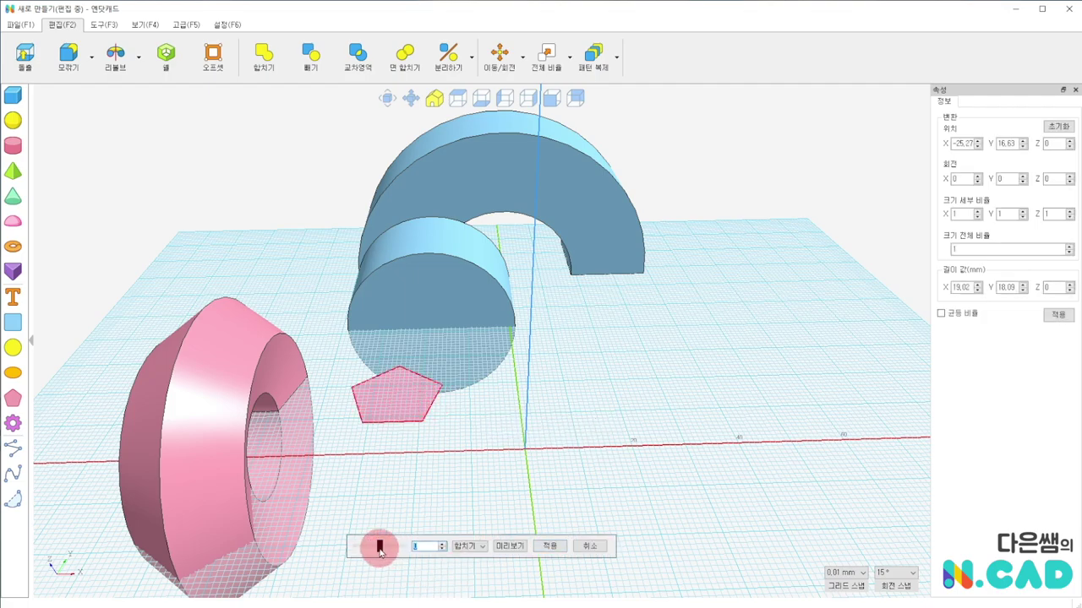
left_click_drag(380, 548, 550, 540)
left_click(517, 546)
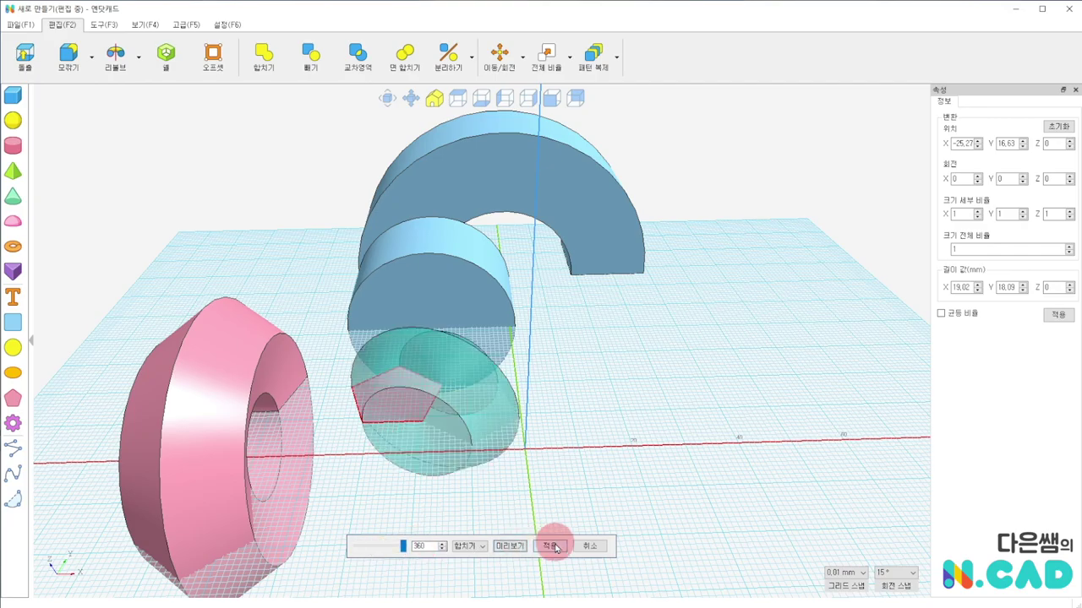
left_click(555, 548)
mouse_move(496, 513)
right_mouse_down()
mouse_move(614, 477)
mouse_move(545, 530)
mouse_move(599, 471)
mouse_move(719, 471)
mouse_move(586, 507)
right_mouse_up()
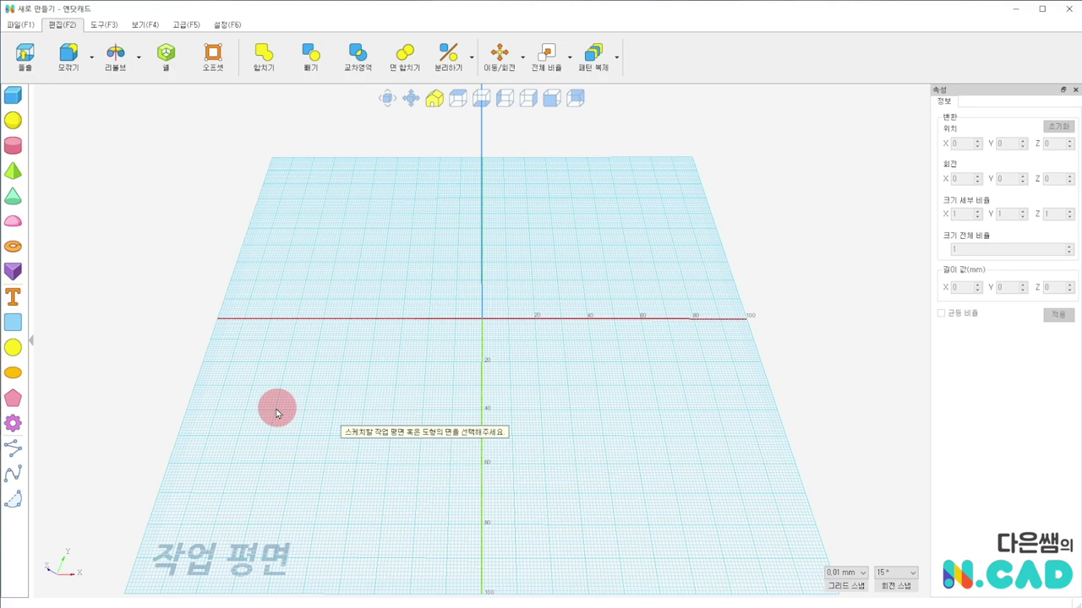
Draw a closed polyline vase-half outline on the work plane, ending at its start point
left_click(394, 360)
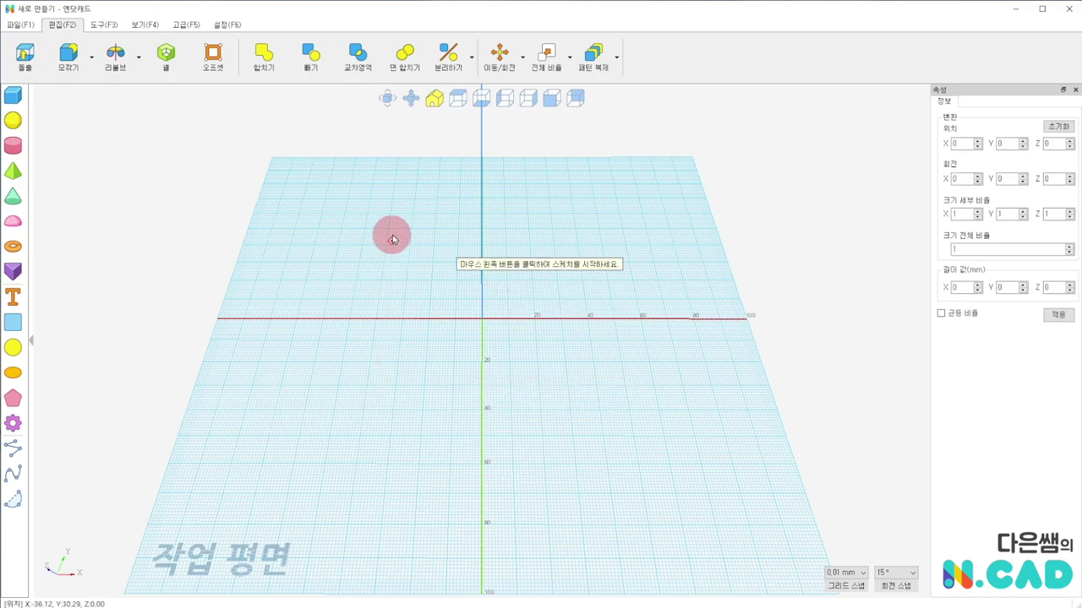
left_click_drag(410, 244, 476, 279)
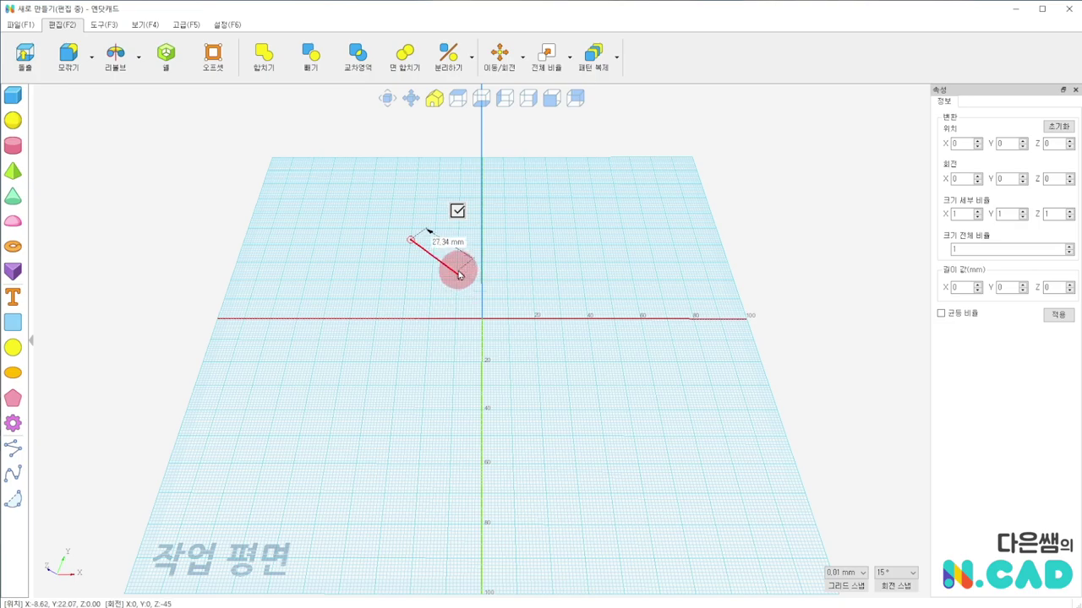
left_click(458, 271)
left_click(447, 514)
left_click(361, 530)
left_click(296, 493)
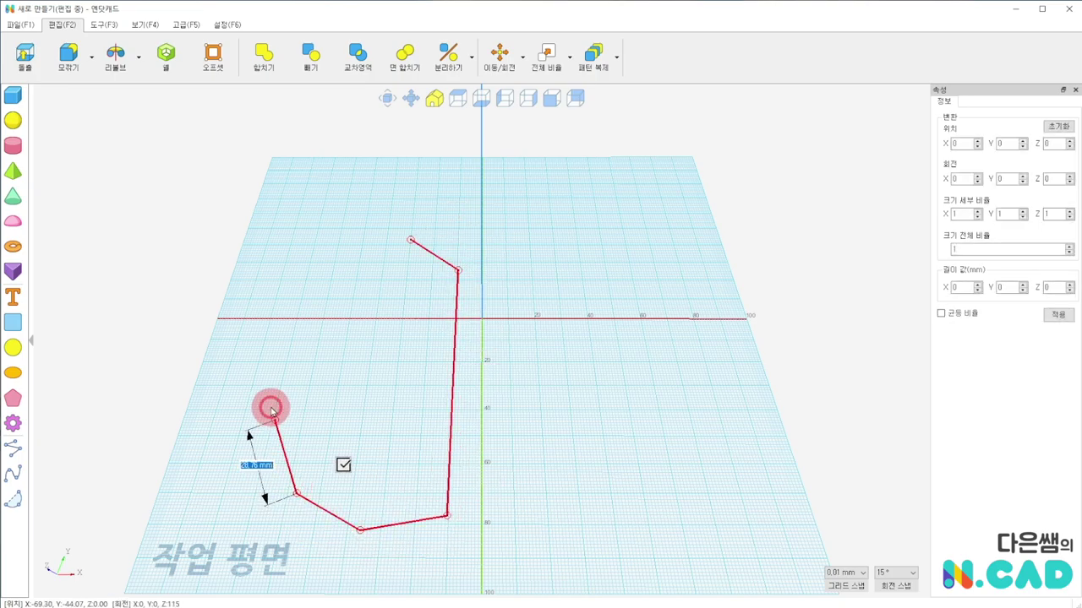
left_click(271, 407)
left_click(354, 360)
left_click(418, 335)
left_click(425, 273)
left_click(391, 250)
left_click(411, 241)
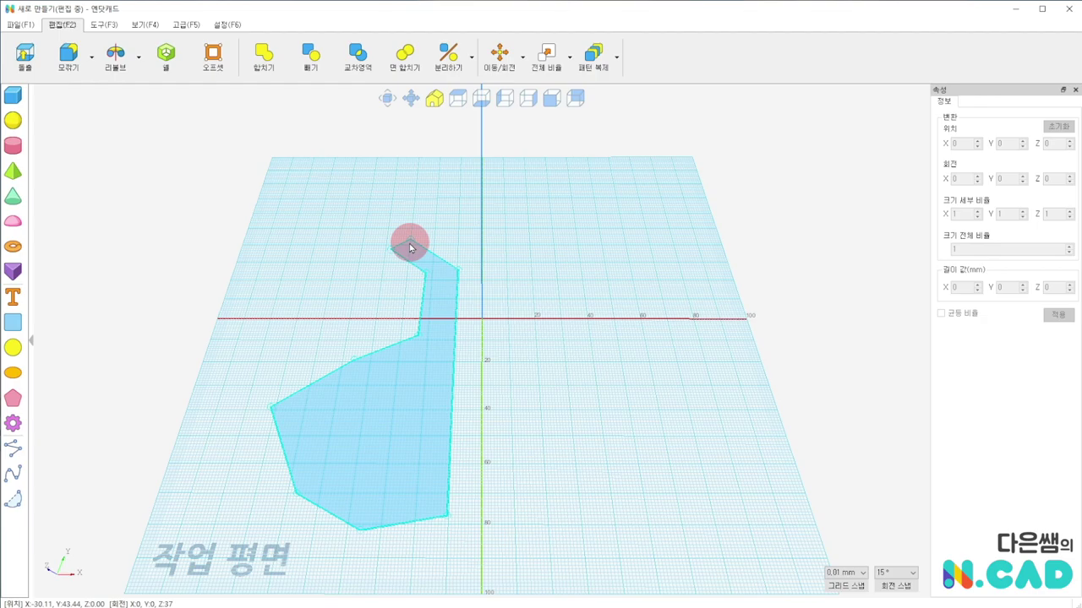
Select the new filled profile face and tilt the view toward top-down
left_click(392, 433)
left_click(428, 234)
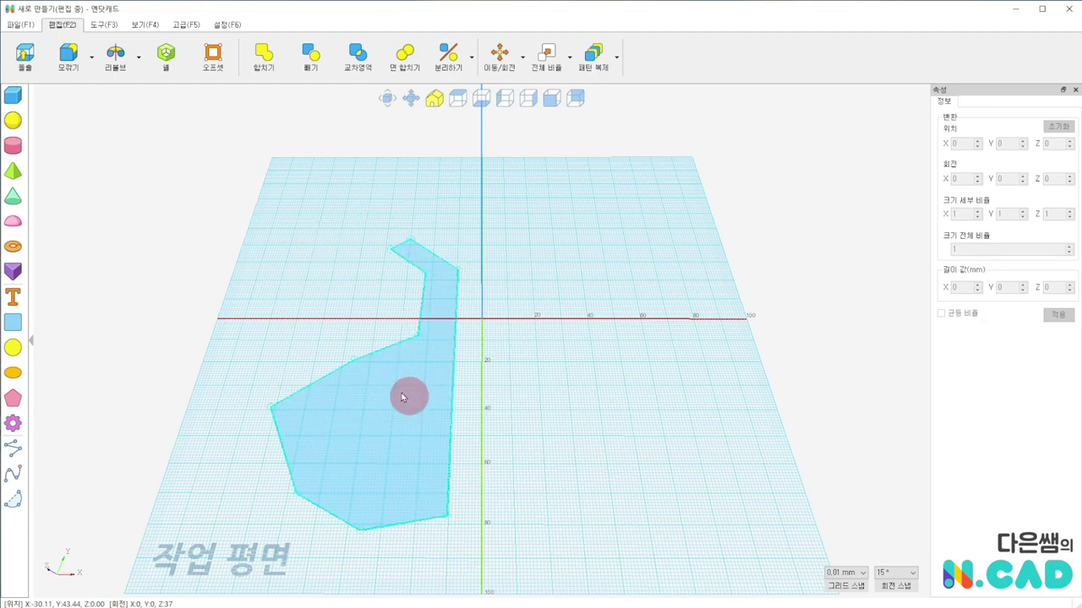
left_click(410, 393)
right_click_drag(251, 300, 245, 345)
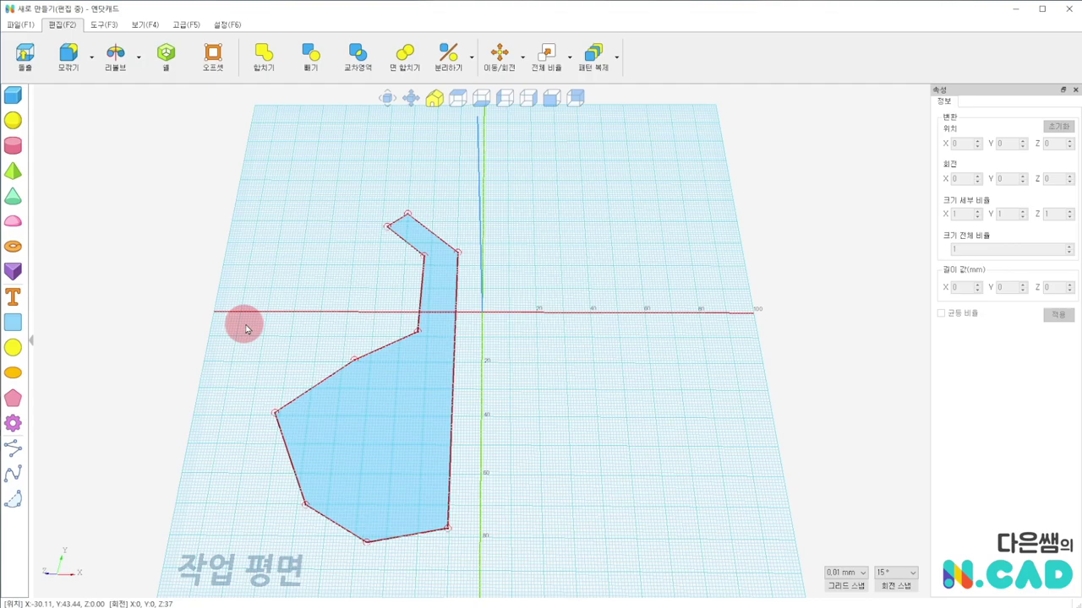
Revolve the profile 360° about its right vertical edge and orbit to inspect the flared top
left_click(118, 68)
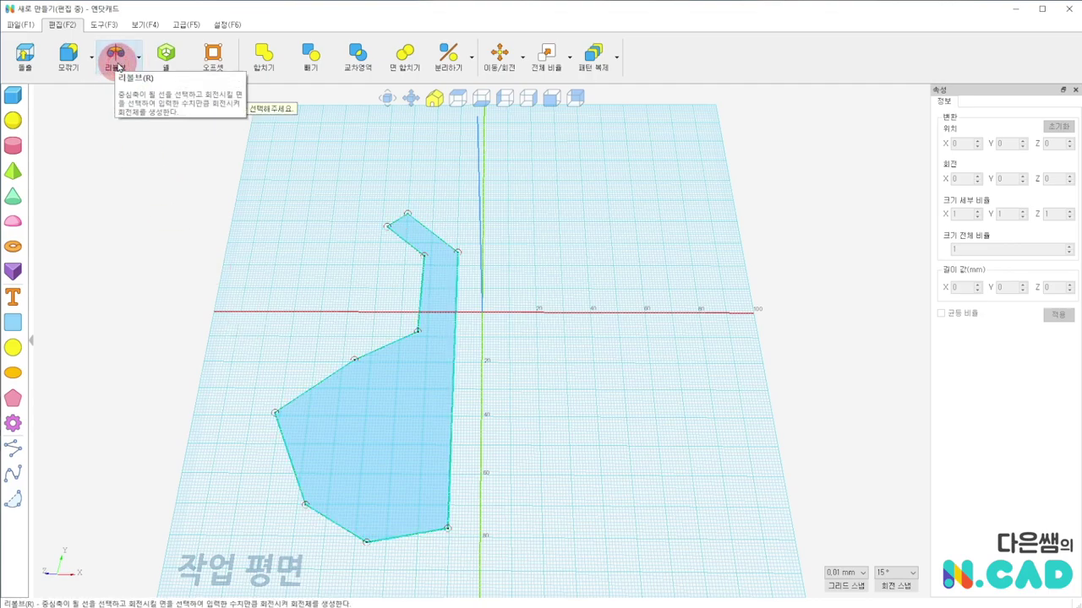
left_click(454, 382)
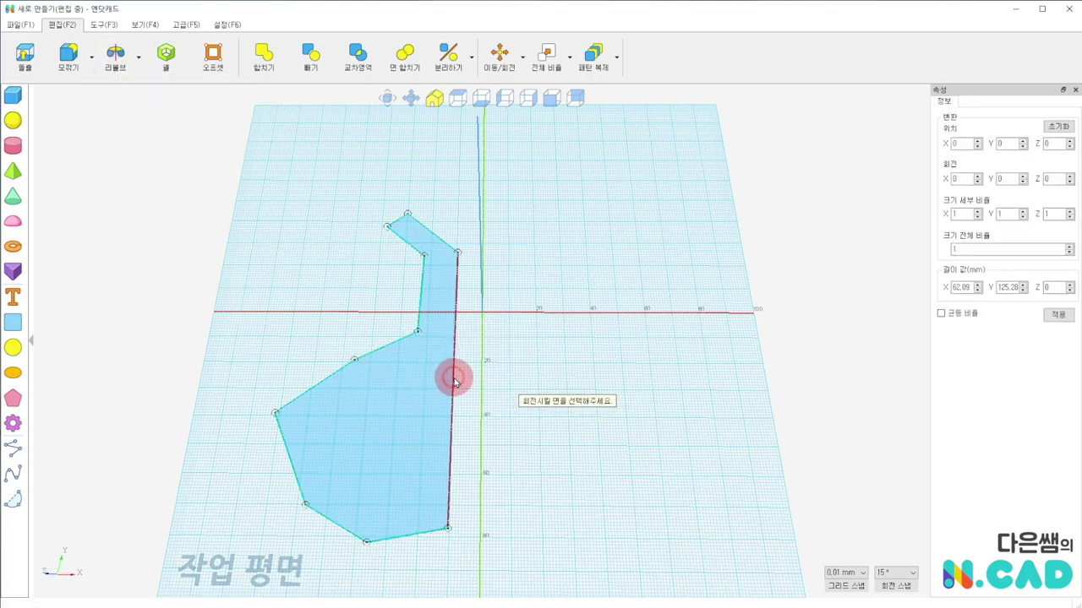
left_click(411, 391)
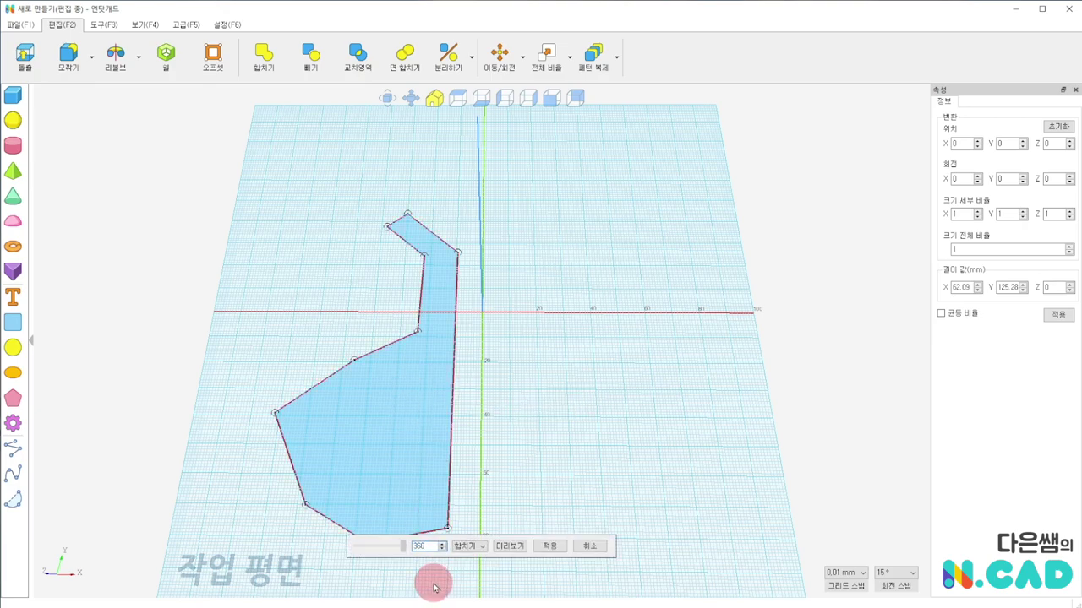
key("Return")
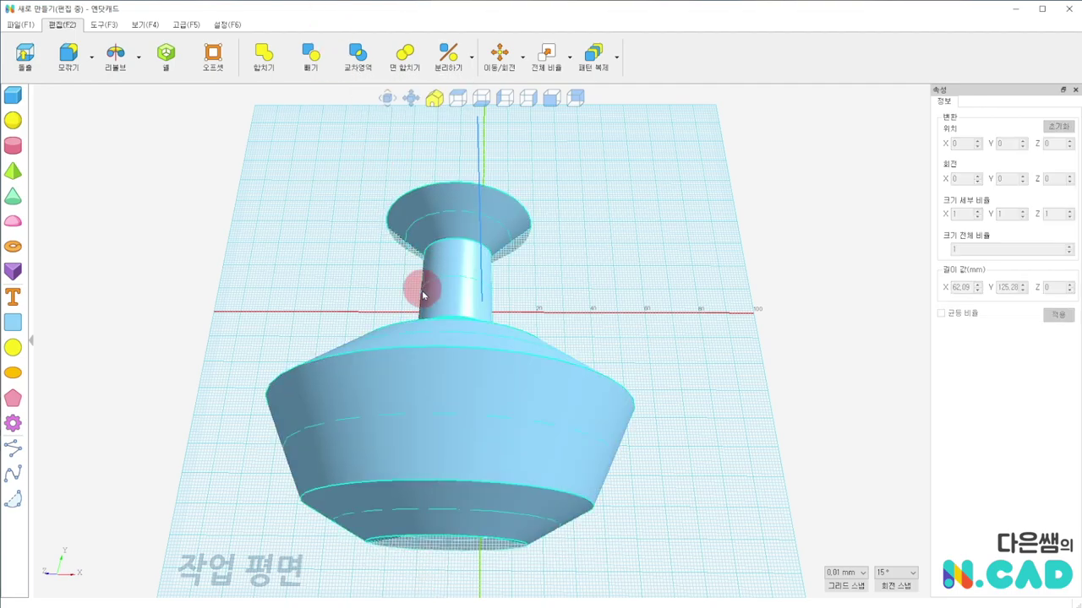
mouse_move(355, 287)
right_mouse_down()
mouse_move(510, 262)
mouse_move(495, 299)
right_mouse_up()
mouse_move(526, 183)
right_mouse_down()
mouse_move(539, 292)
mouse_move(451, 261)
right_mouse_up()
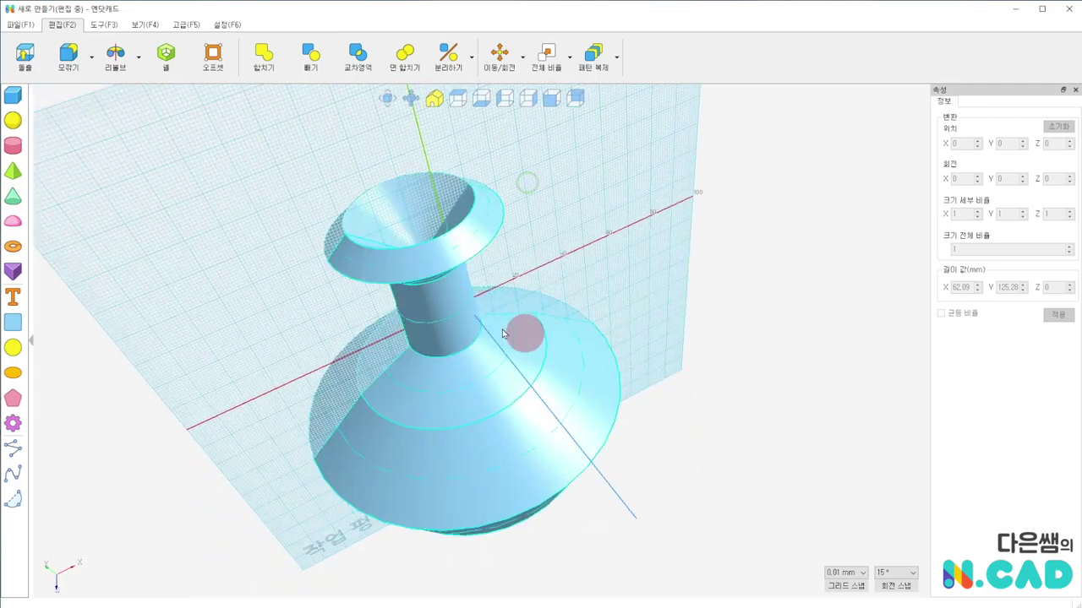
right_click_drag(527, 208, 613, 259)
right_click_drag(270, 253, 258, 251)
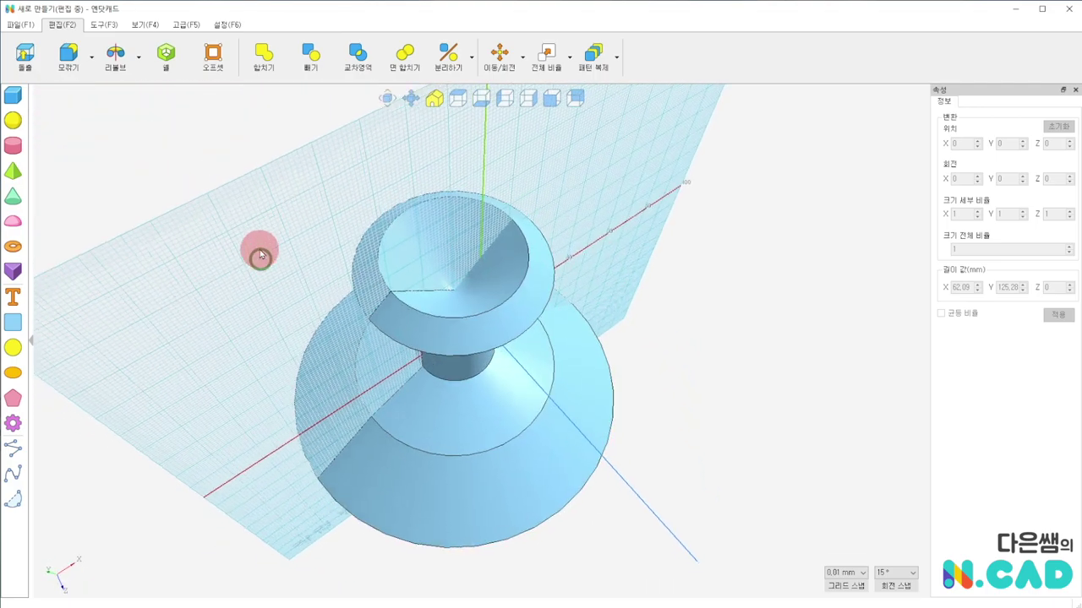
Try shelling the solid's top face, then clear the solid off the work plane
left_click(167, 57)
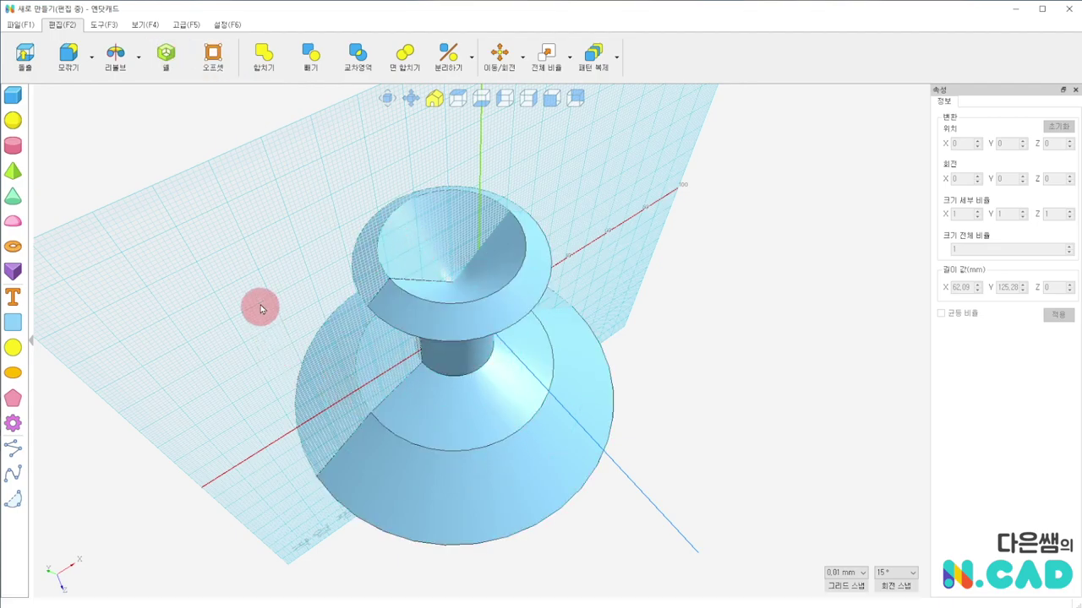
left_click(166, 51)
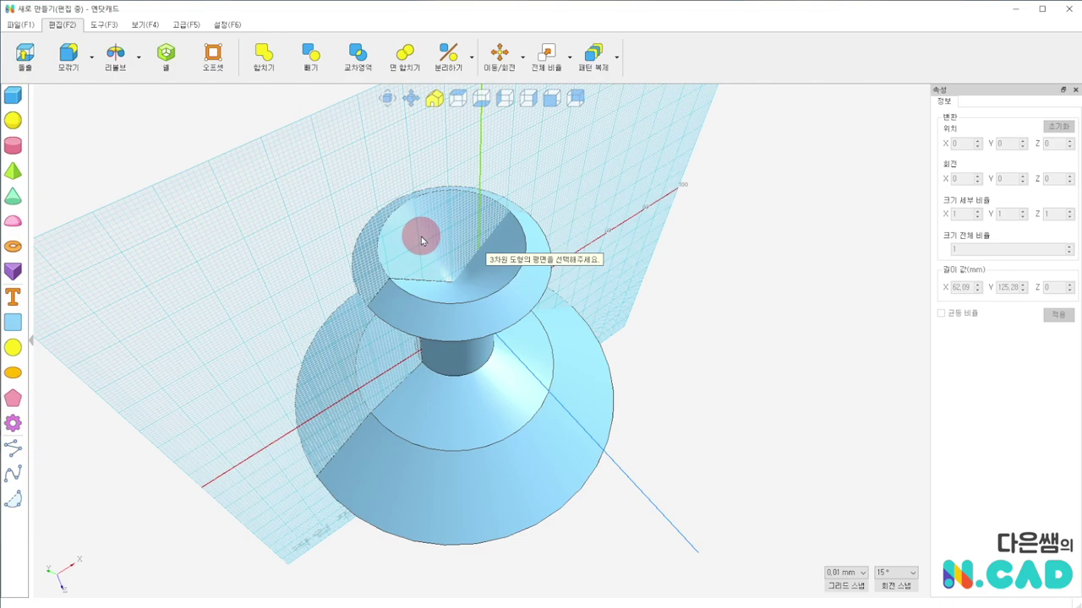
mouse_move(414, 245)
right_mouse_down()
mouse_move(406, 270)
mouse_move(358, 279)
mouse_move(386, 270)
mouse_move(375, 263)
right_mouse_up()
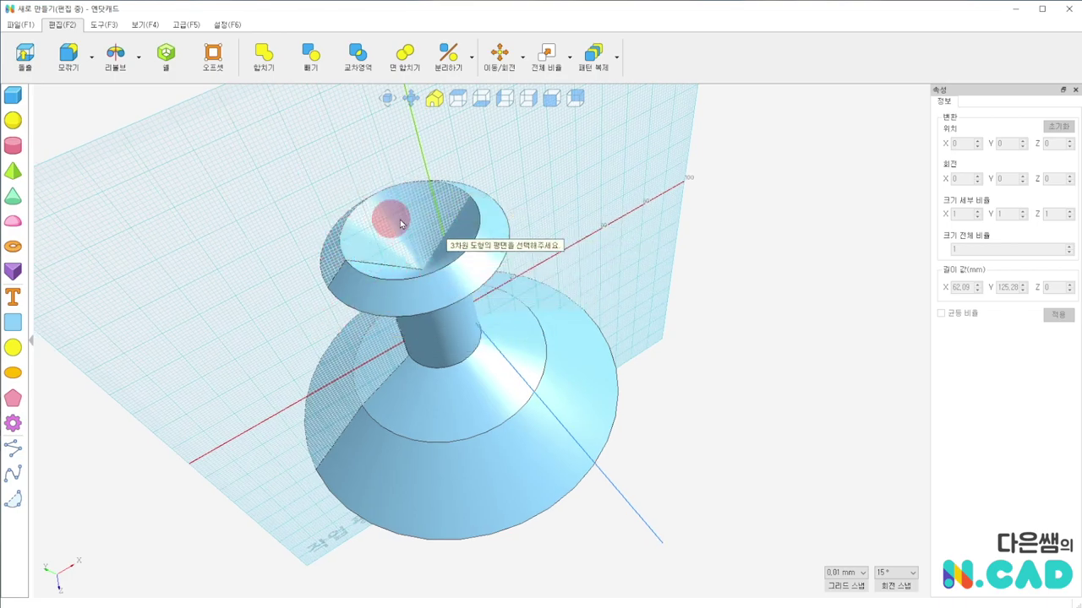
left_click(163, 67)
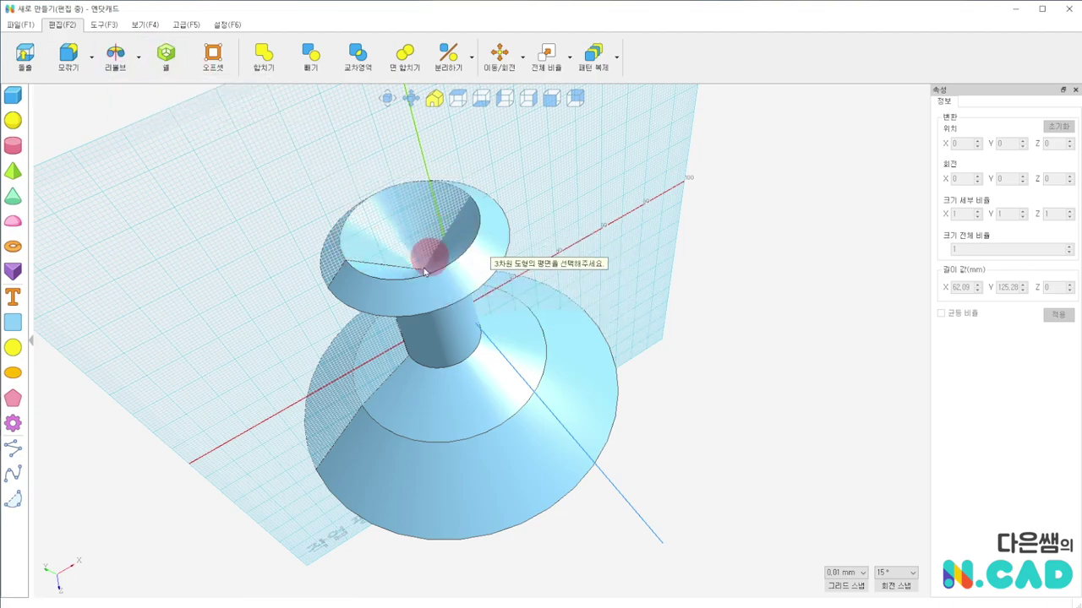
right_click_drag(386, 245, 392, 224)
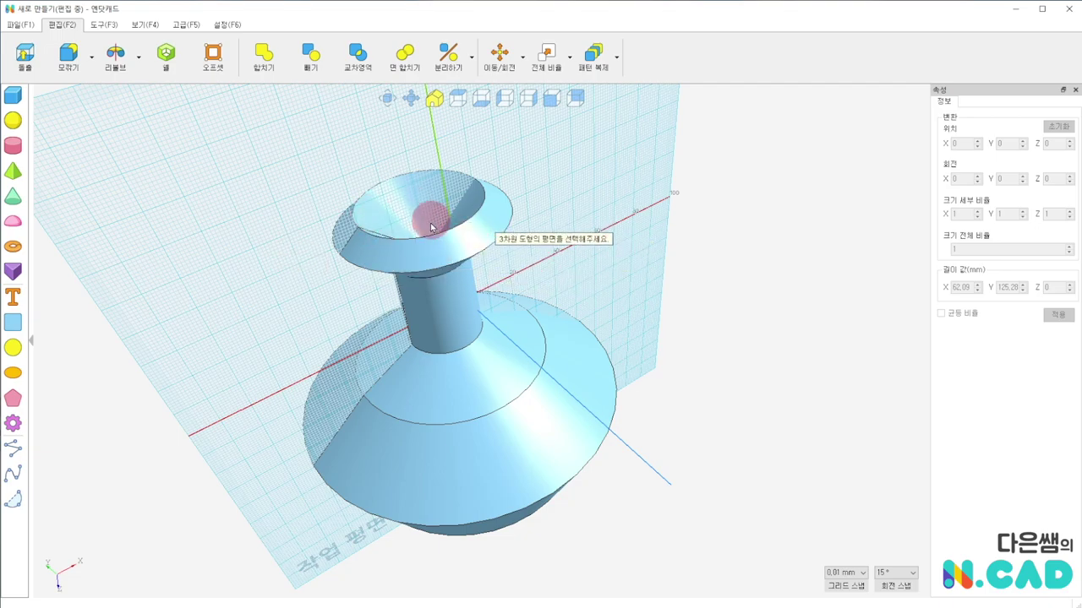
right_click_drag(532, 459, 525, 388)
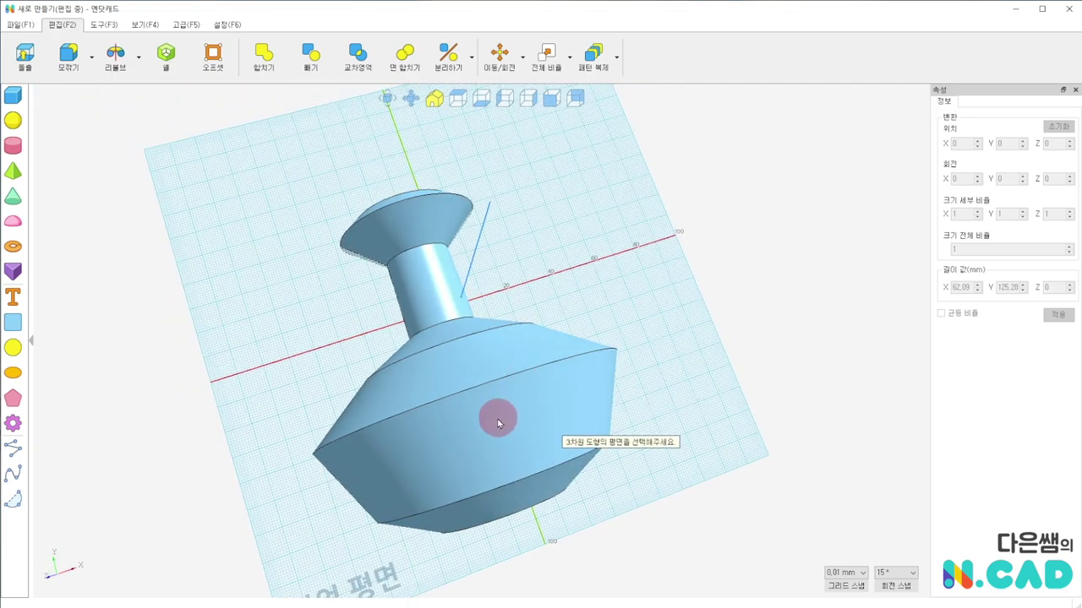
left_click(512, 393)
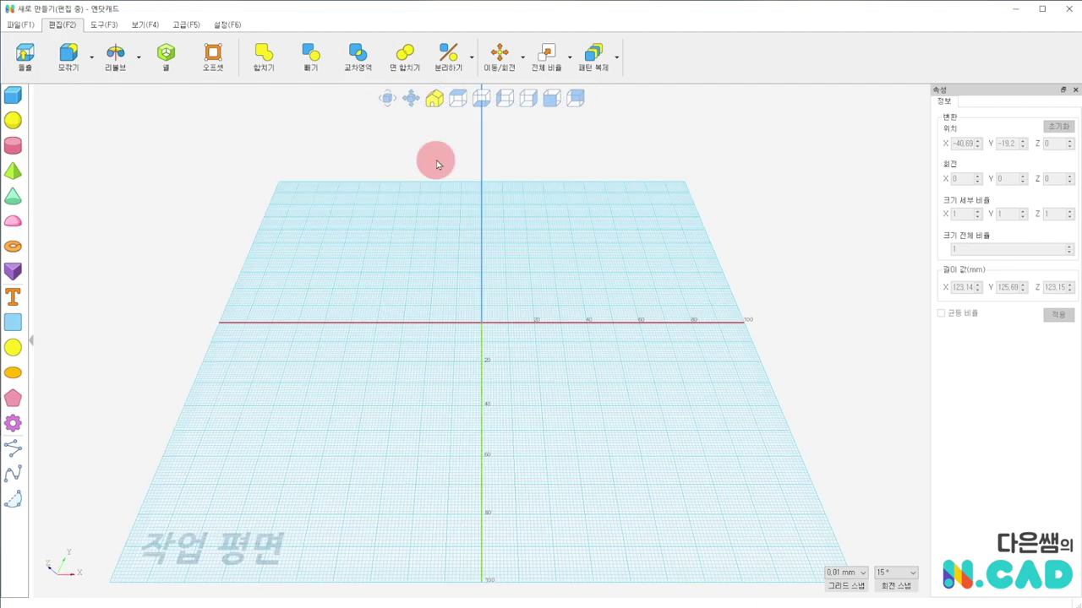
From the top view, draw a 22.8 mm top edge and a 110.36 mm straight right side
left_click(457, 99)
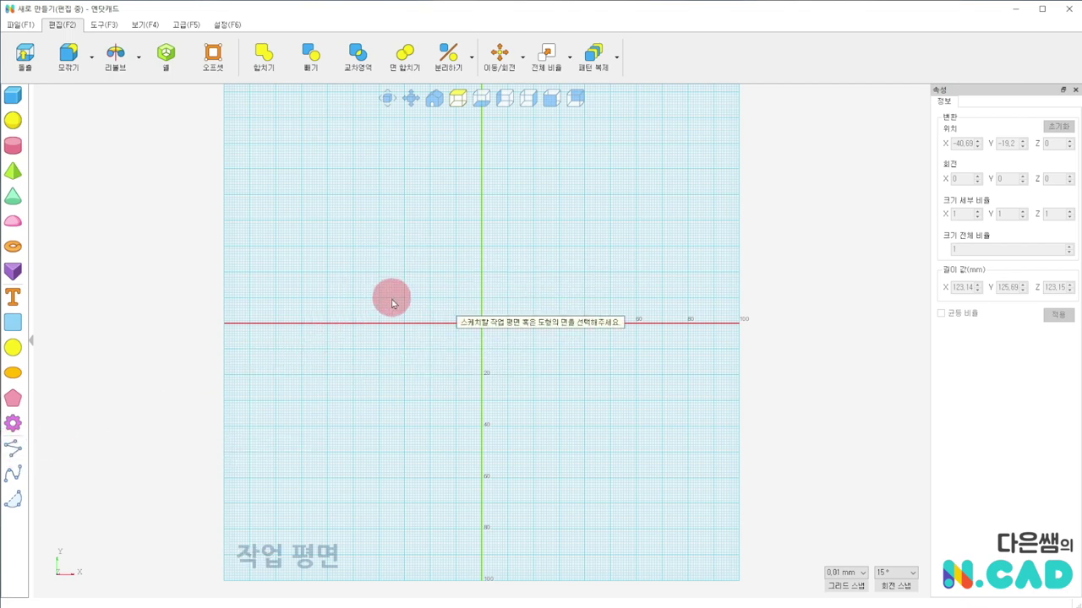
left_click(395, 240)
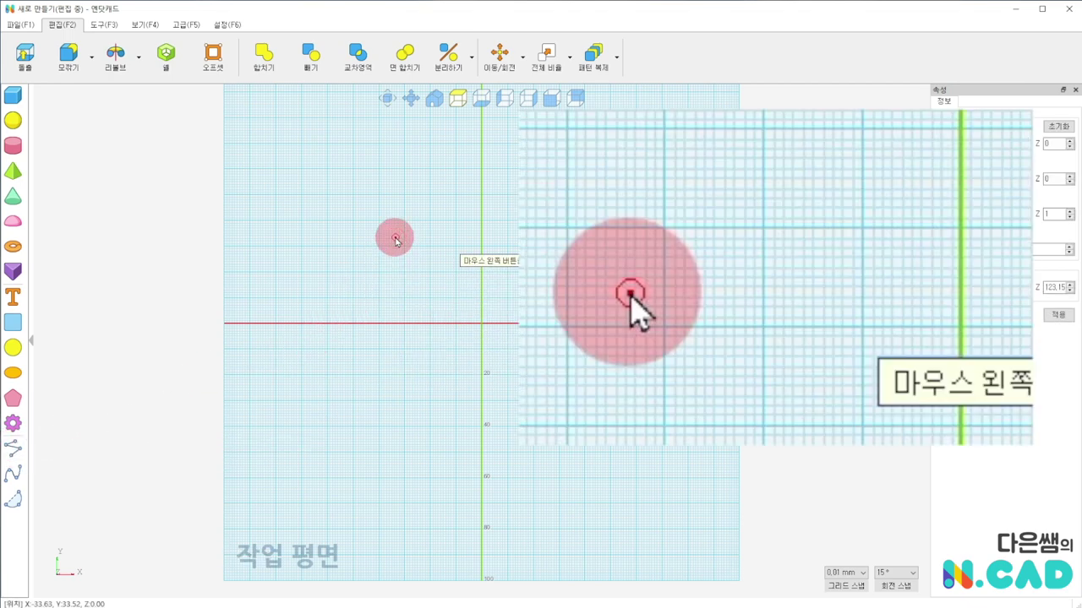
left_click(395, 240)
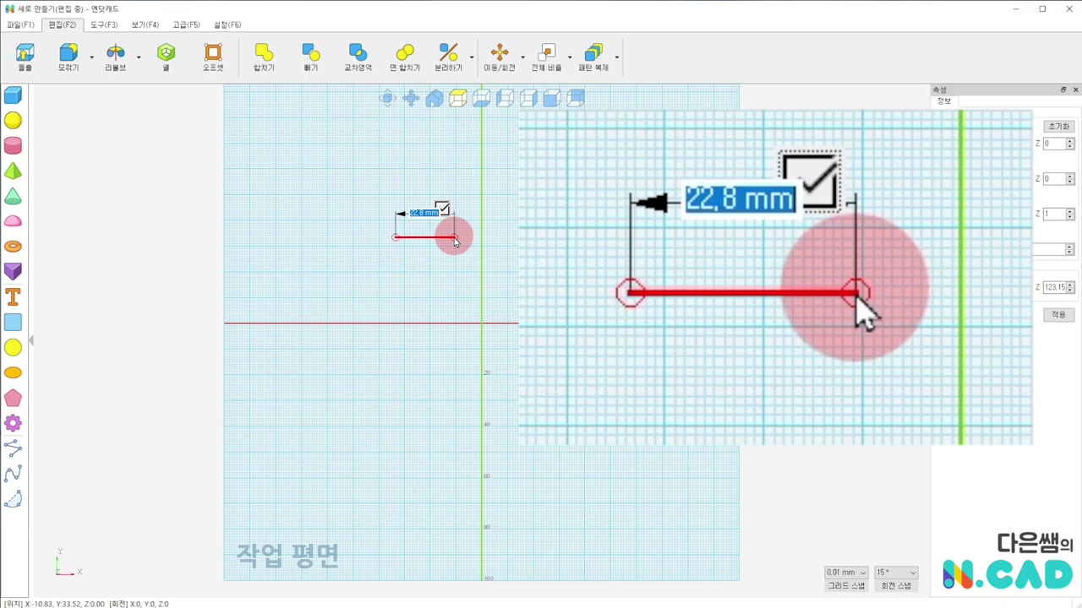
left_click(454, 237)
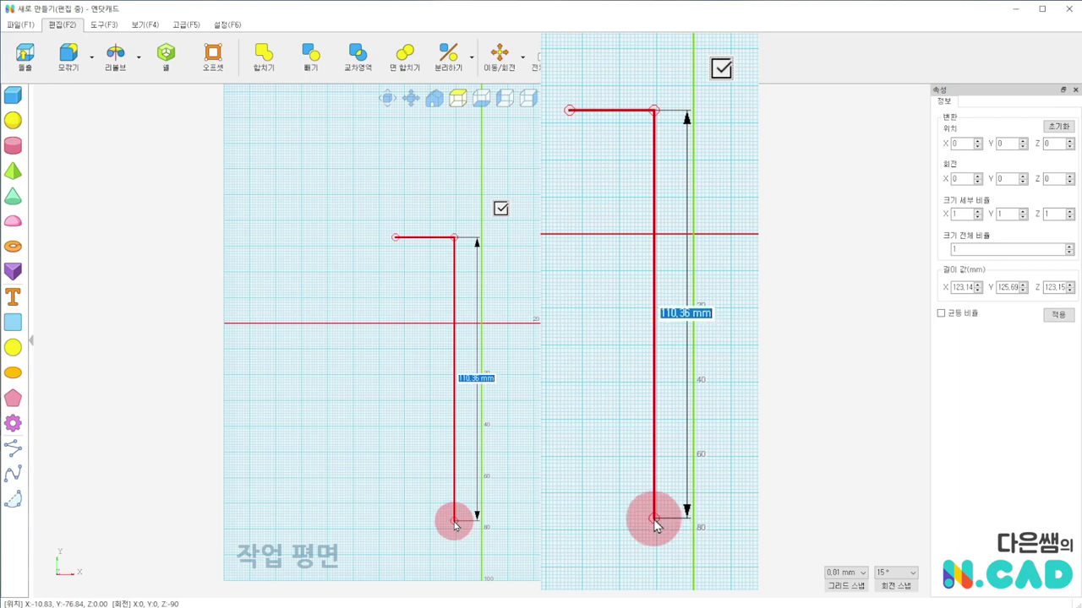
left_click(454, 522)
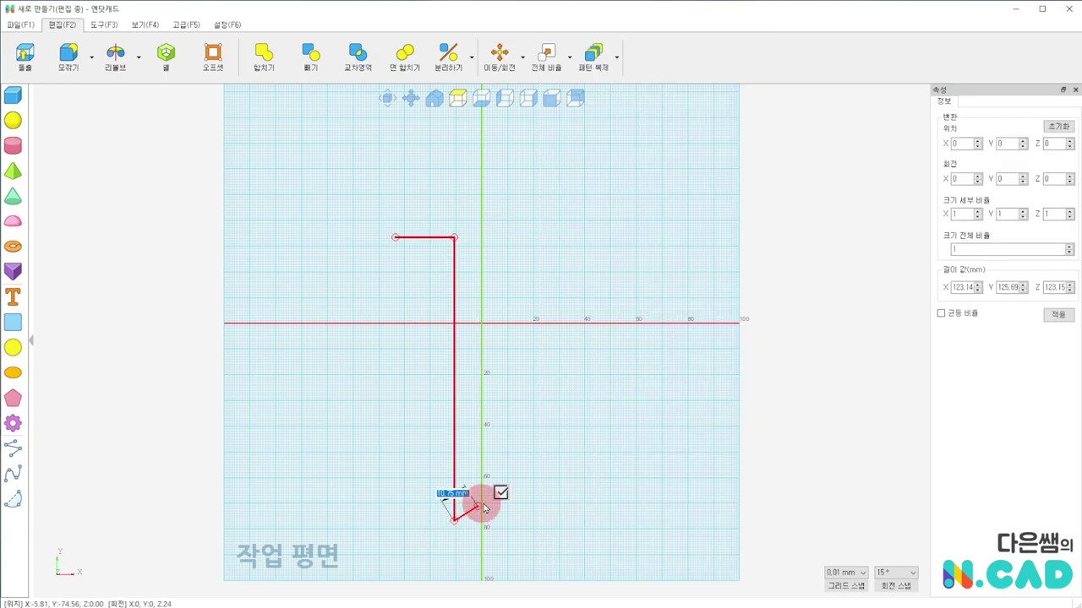
Close the profile with a curve from the line's bottom end, bulging out to the left
left_click(15, 476)
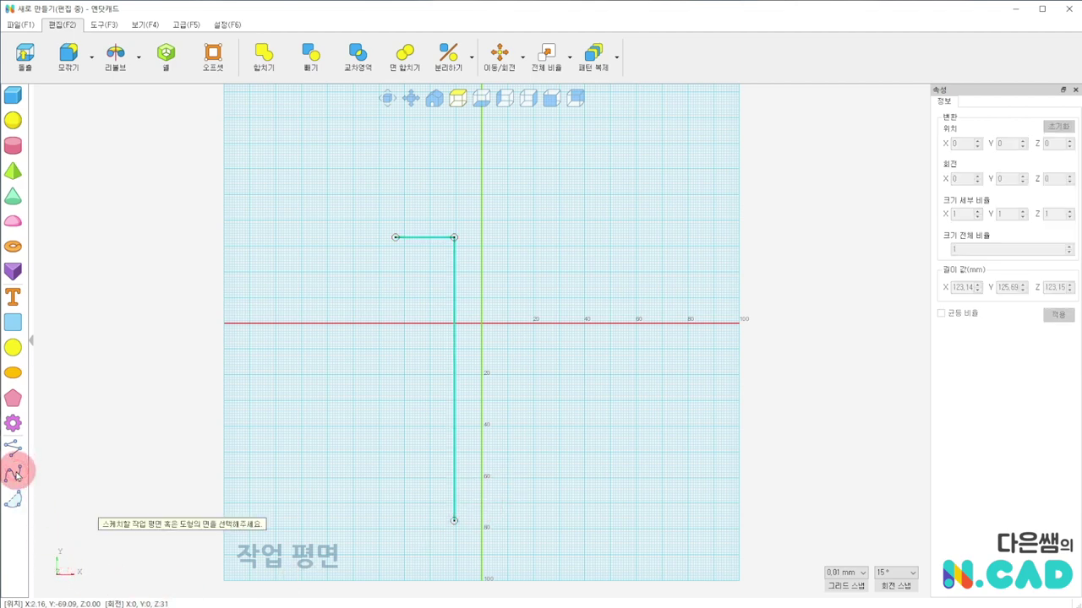
left_click(437, 479)
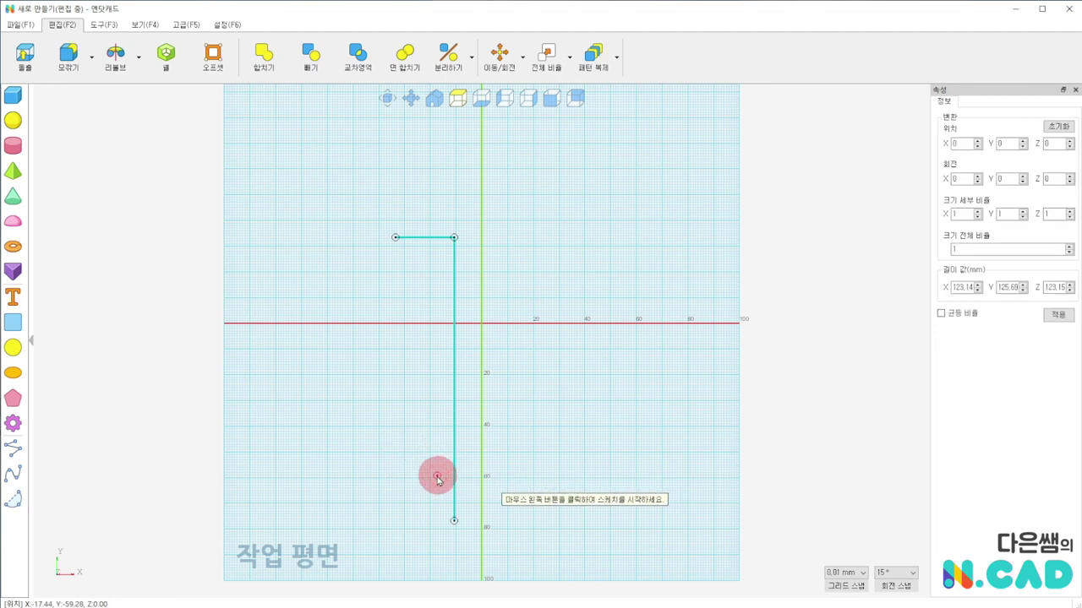
left_click(454, 521)
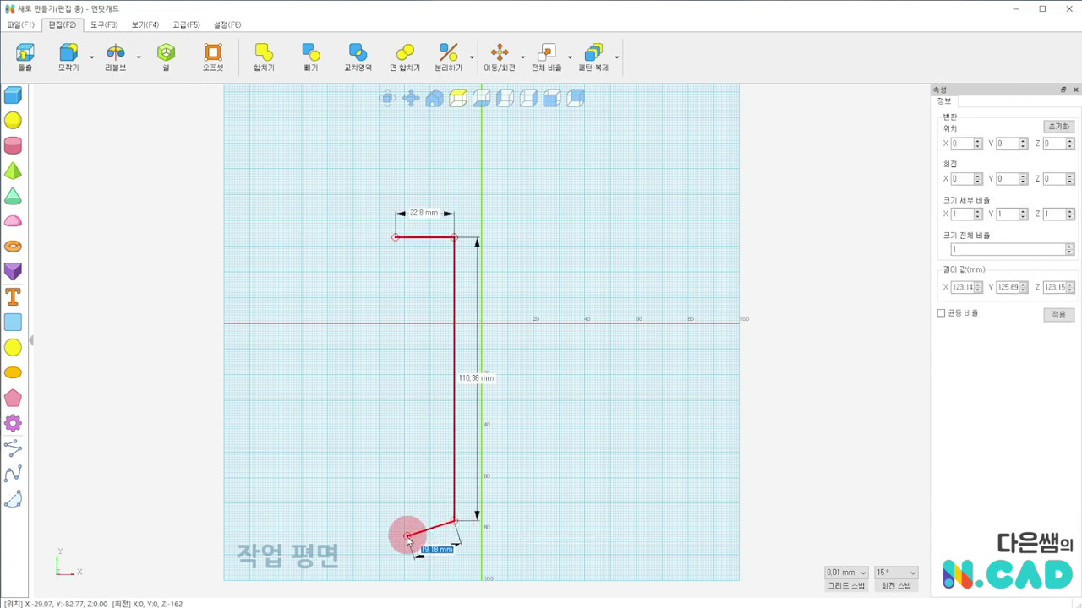
mouse_move(406, 539)
left_mouse_down()
mouse_move(388, 532)
mouse_move(369, 393)
mouse_move(416, 361)
mouse_move(431, 275)
mouse_move(427, 317)
mouse_move(396, 240)
left_mouse_up()
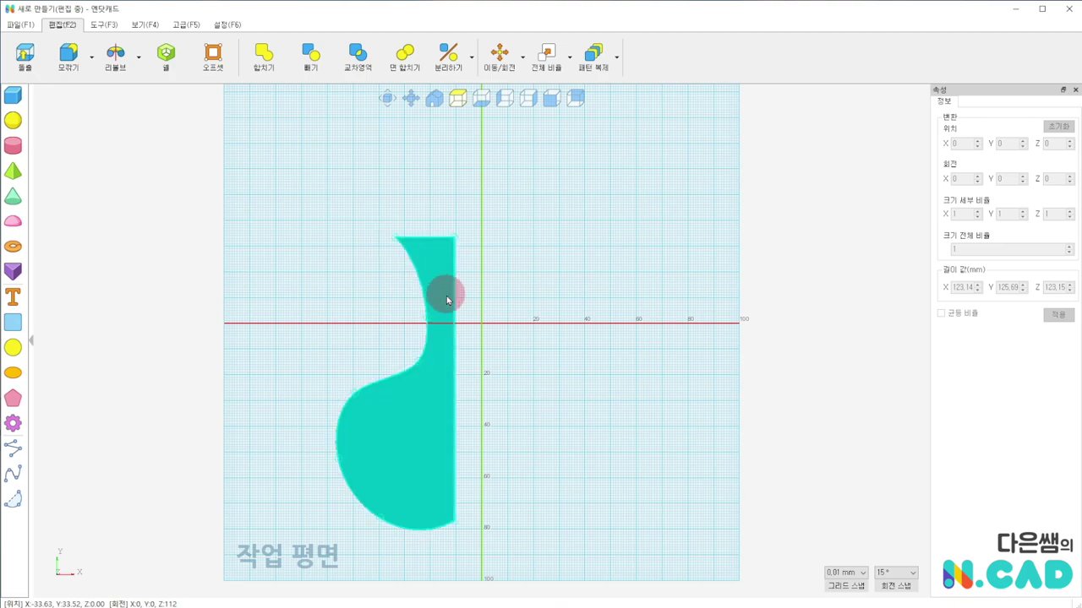
left_click(554, 565)
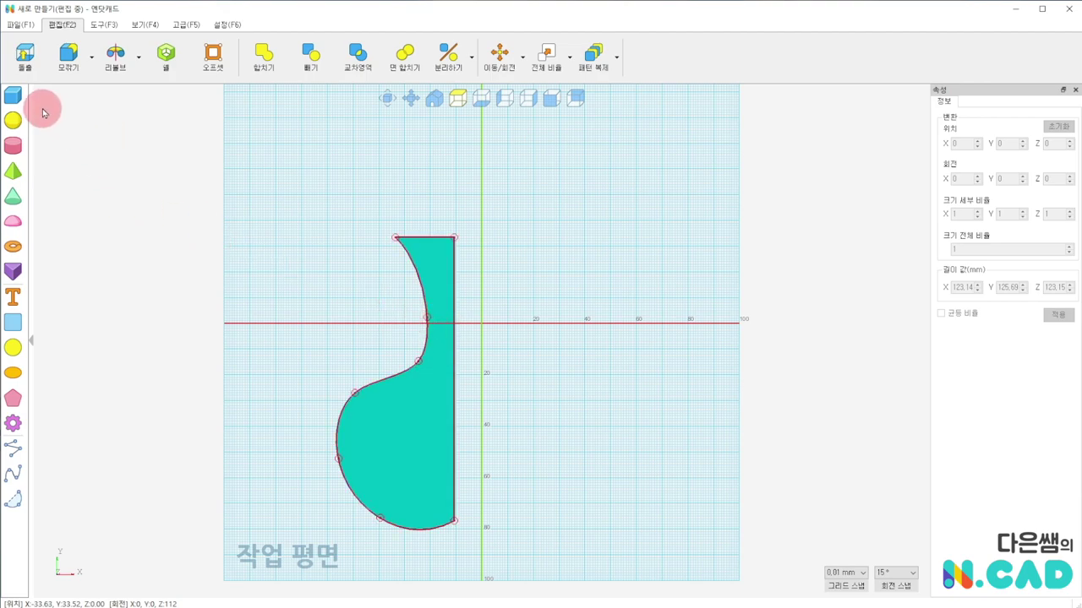
Revolve the curved profile 360° about its straight right edge, then orbit to view the vase
left_click(110, 68)
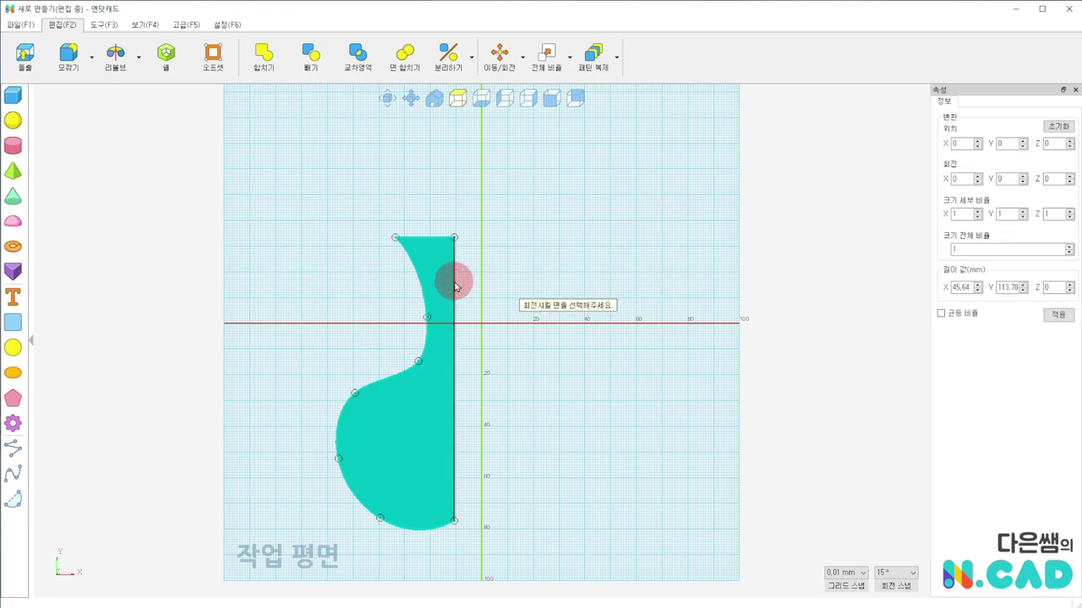
left_click(418, 411)
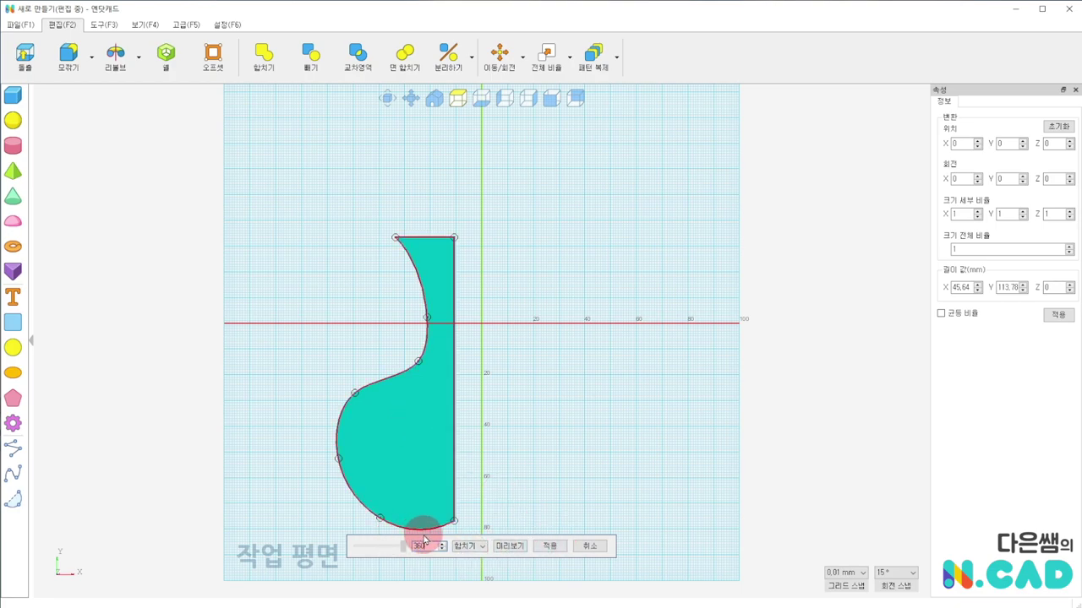
left_click(539, 547)
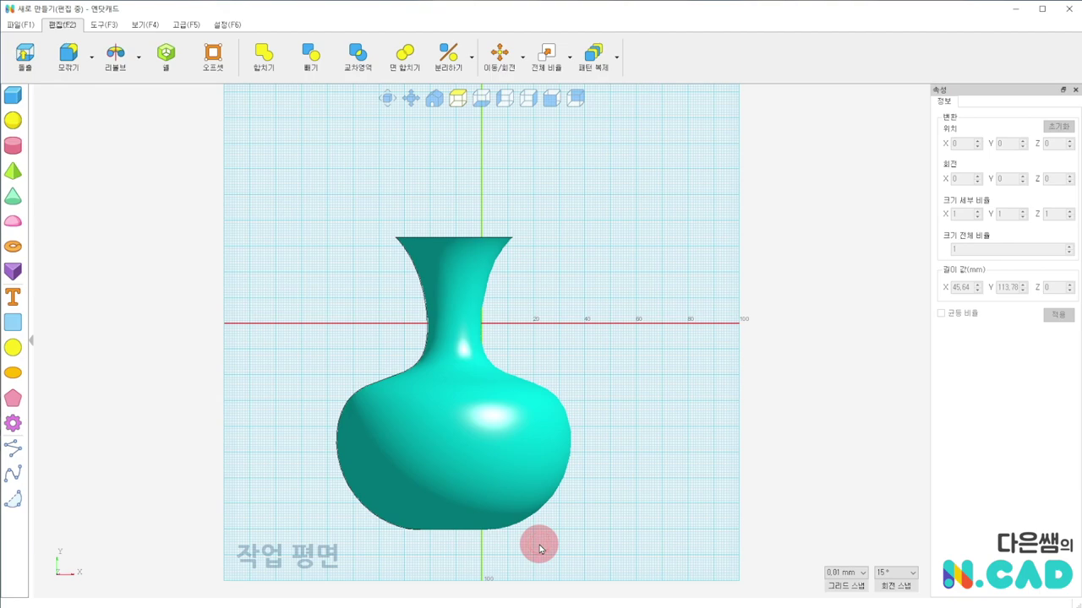
mouse_move(334, 290)
right_mouse_down()
mouse_move(356, 258)
mouse_move(334, 461)
right_mouse_up()
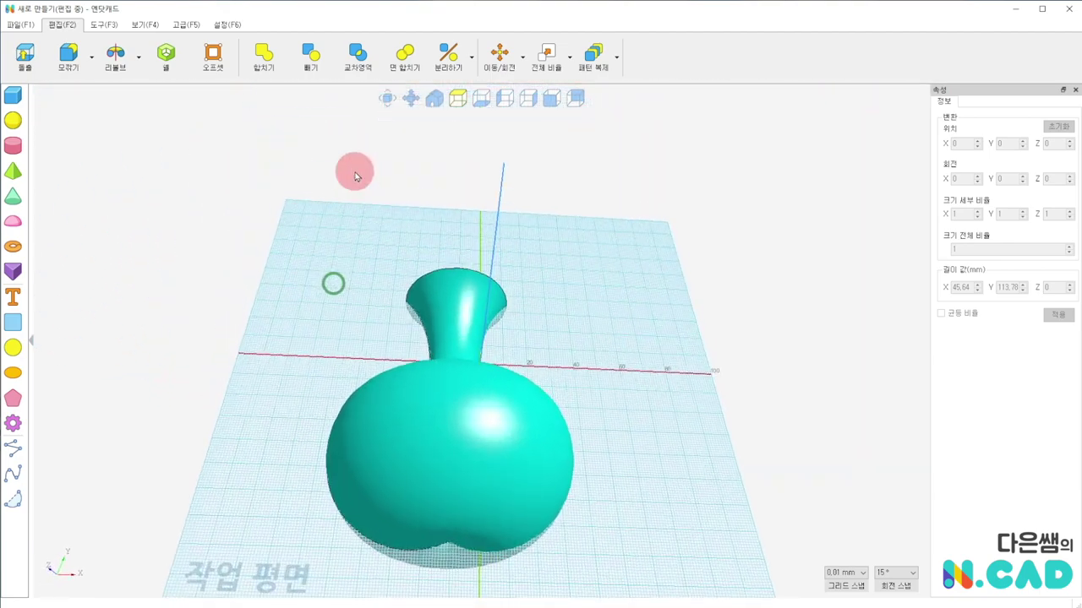
Shell the vase to 2 mm wall thickness with its top face left open
left_click(166, 55)
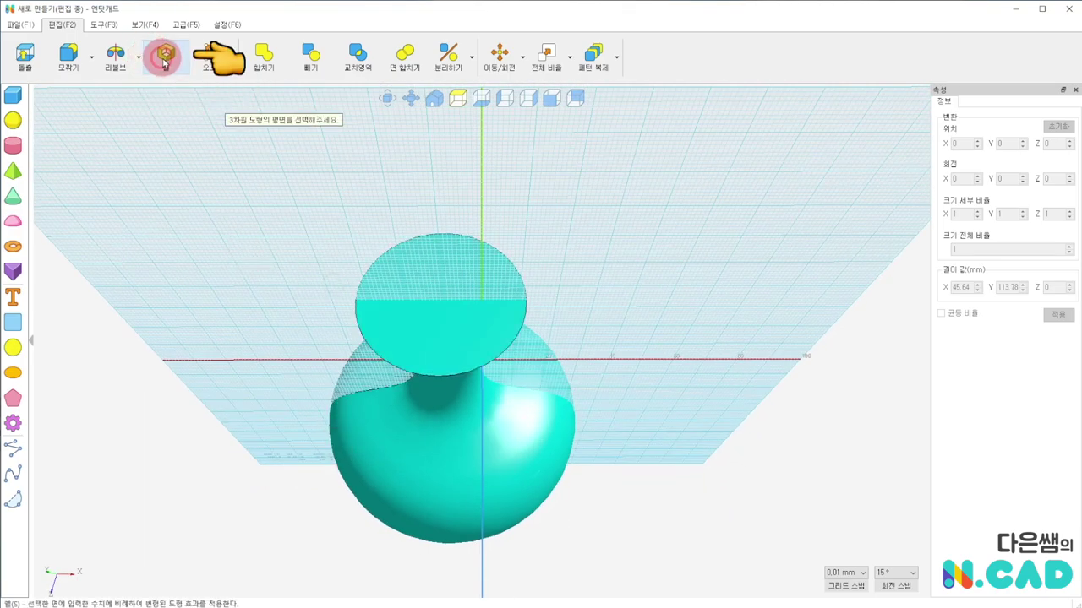
left_click(425, 350)
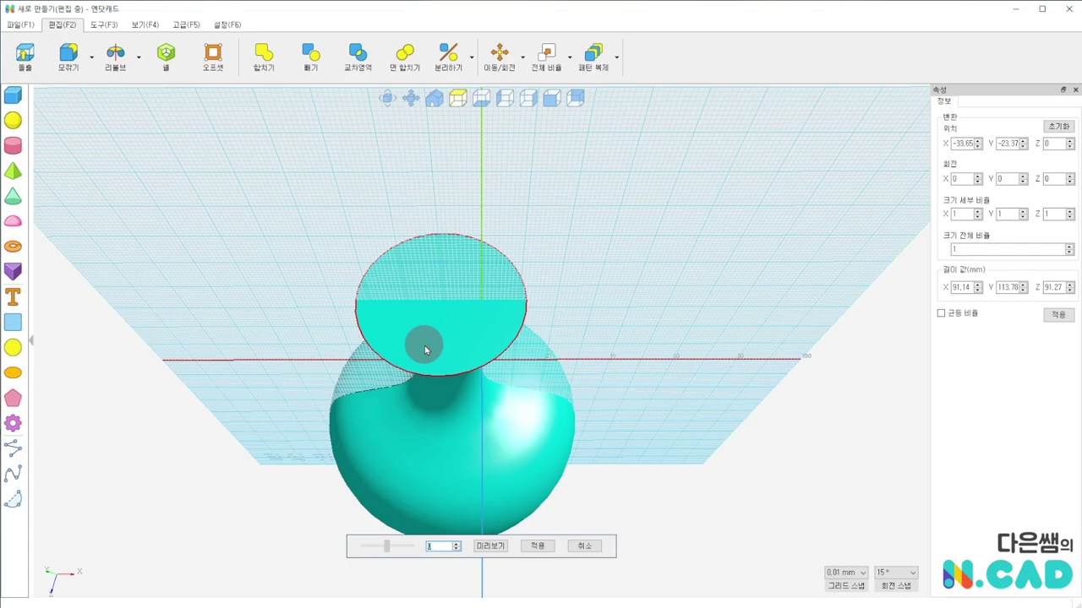
type("2")
left_click(500, 548)
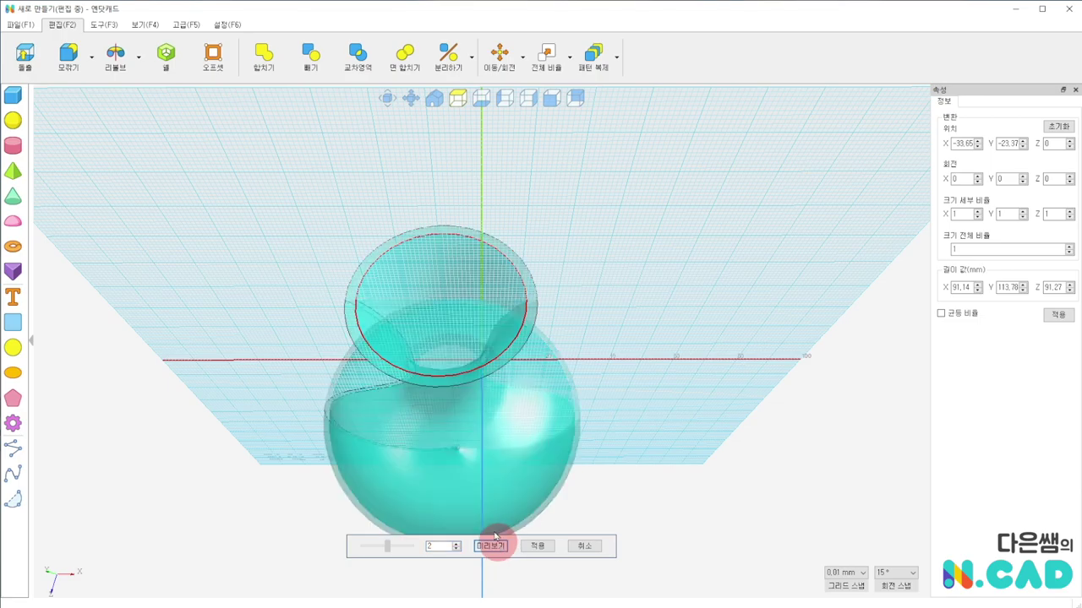
left_click(542, 546)
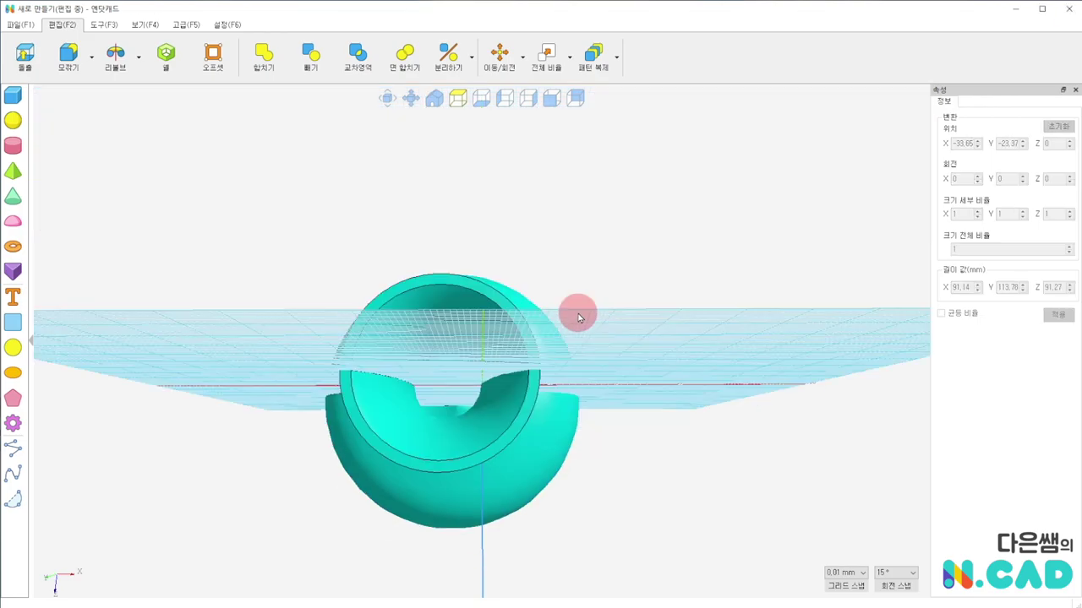
Rotate the vase 90° about X and drop it onto the work plane
right_click_drag(583, 389, 589, 410)
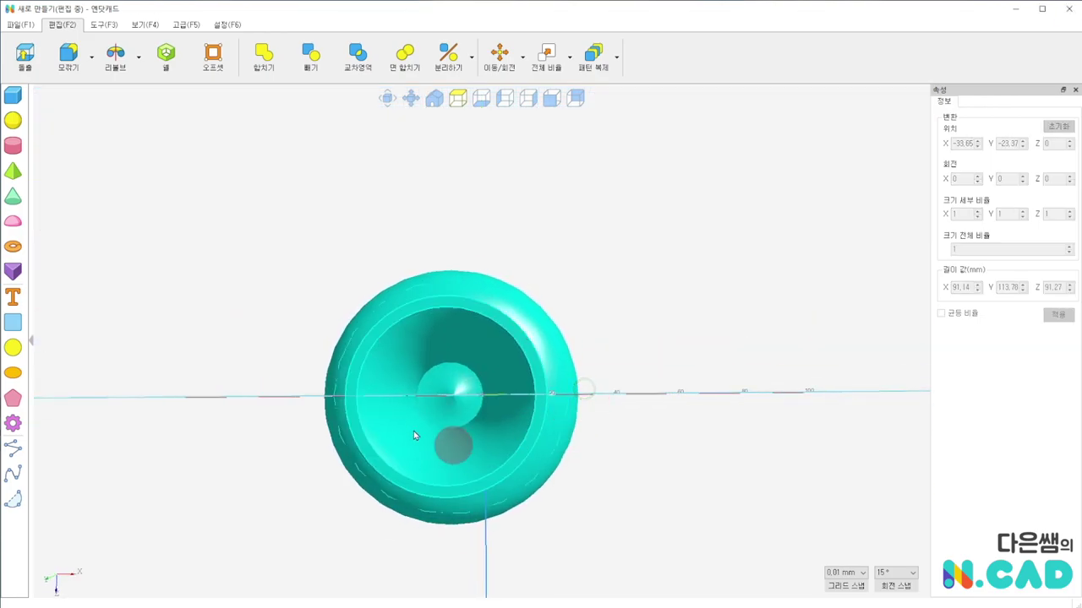
mouse_move(473, 442)
right_mouse_down()
mouse_move(507, 429)
mouse_move(507, 301)
mouse_move(471, 338)
mouse_move(495, 471)
mouse_move(524, 296)
mouse_move(580, 363)
right_mouse_up()
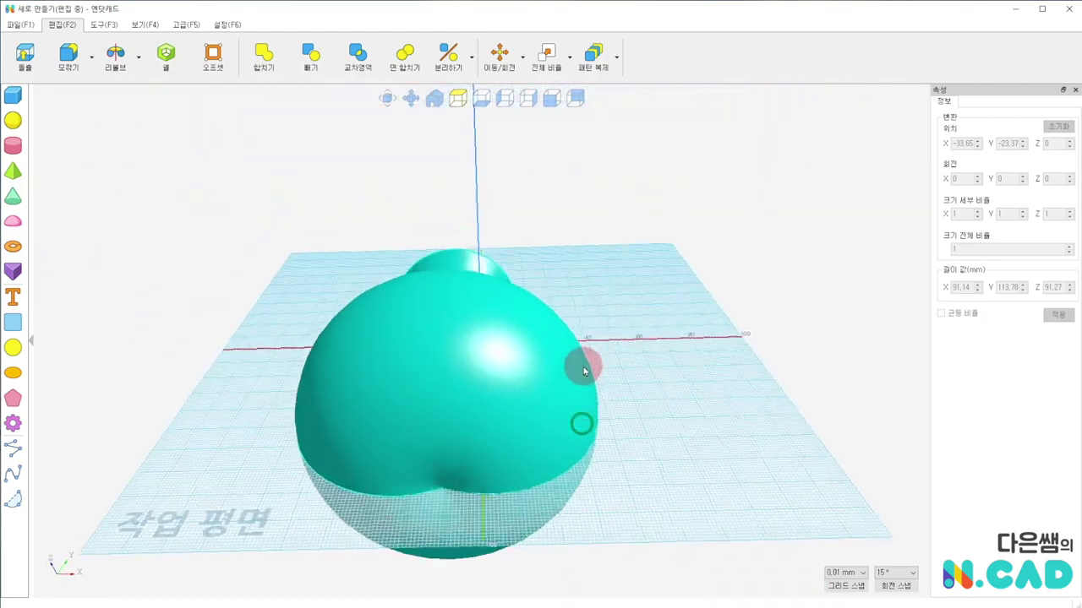
mouse_move(447, 459)
right_mouse_down()
mouse_move(422, 536)
mouse_move(495, 349)
right_mouse_up()
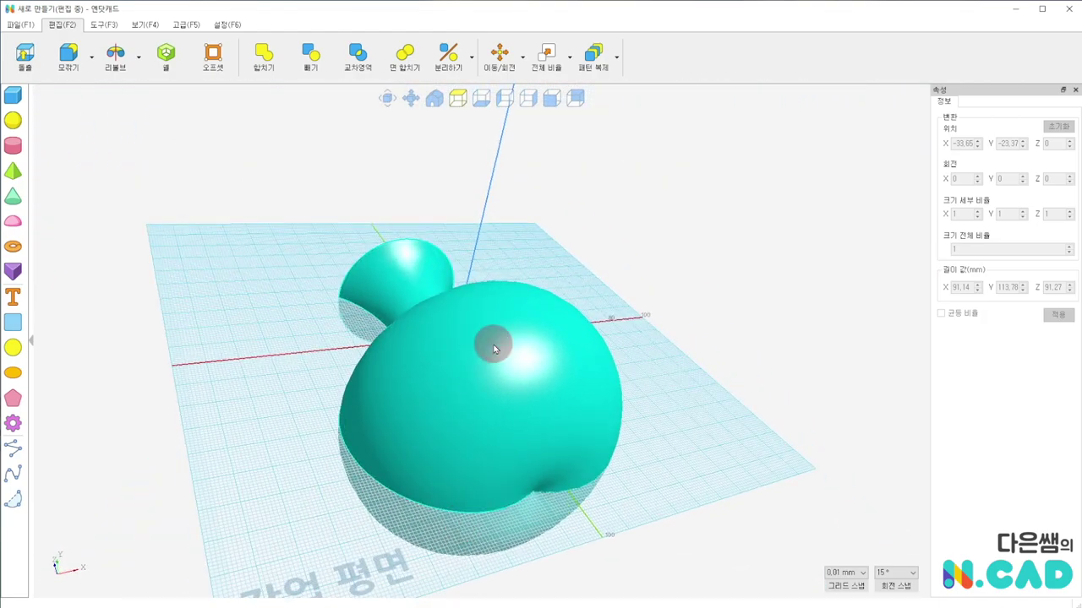
left_click(494, 349)
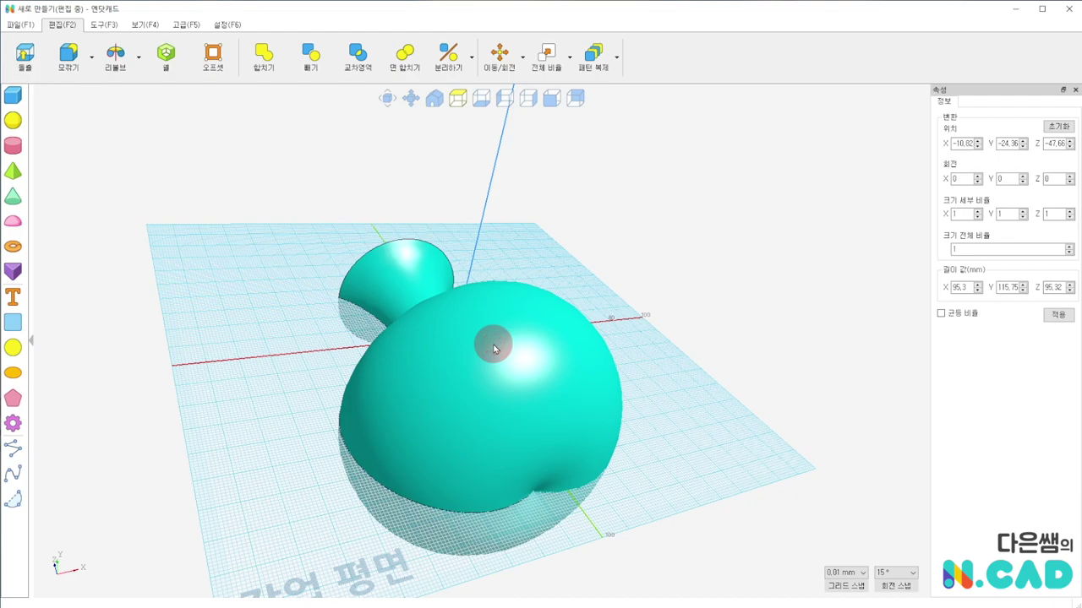
left_click(494, 348)
left_click(955, 179)
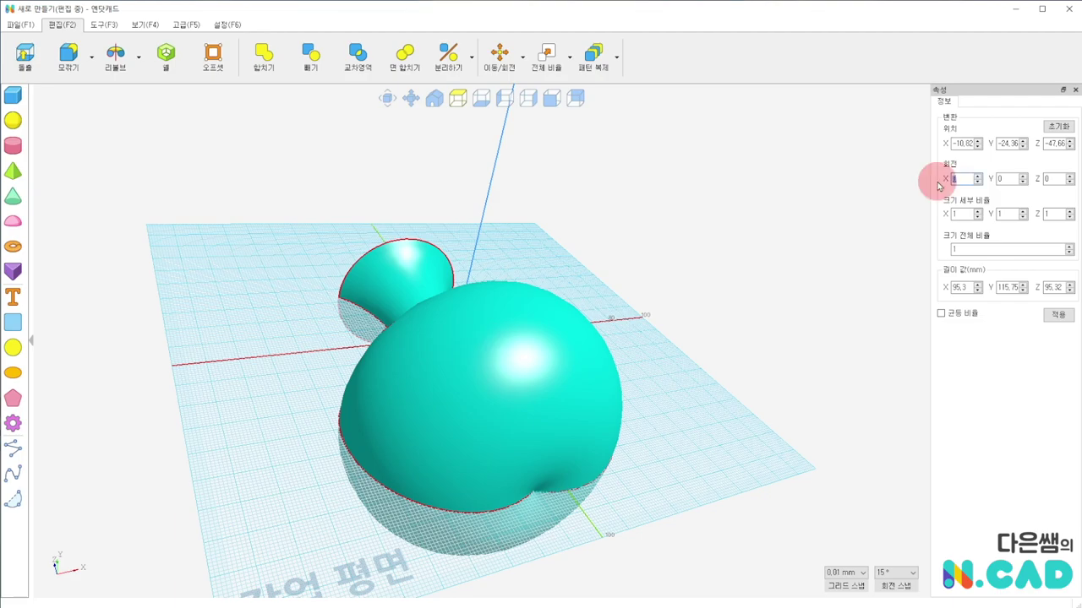
type("90")
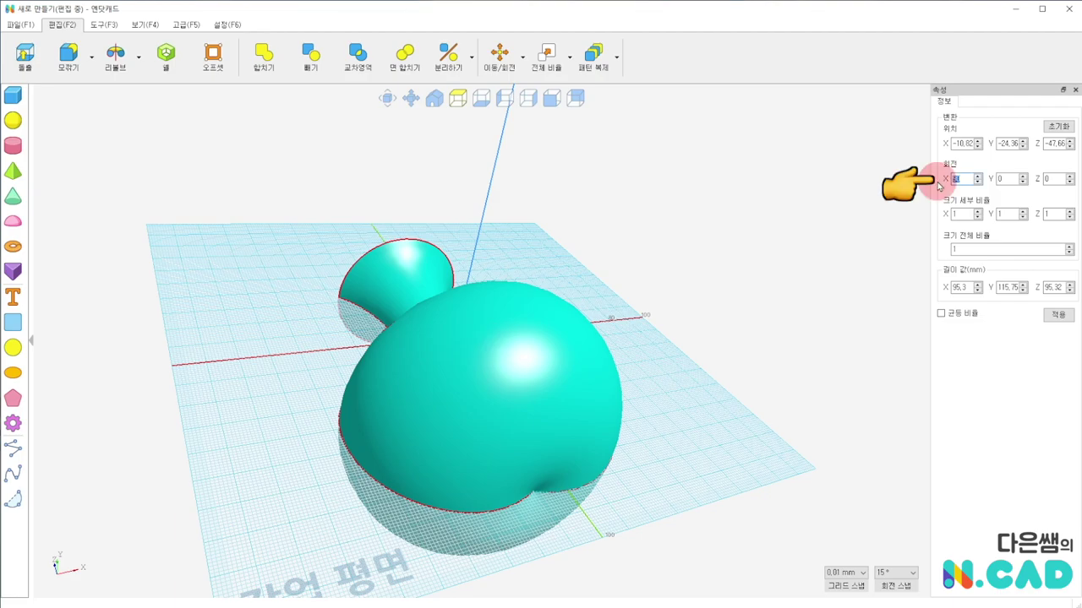
key("Return")
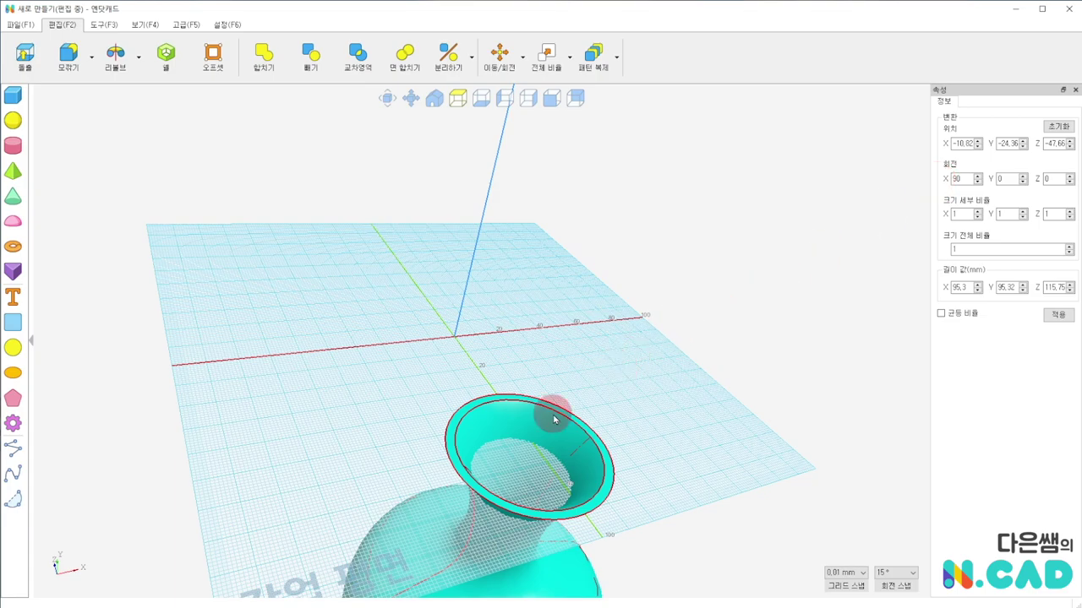
key("d")
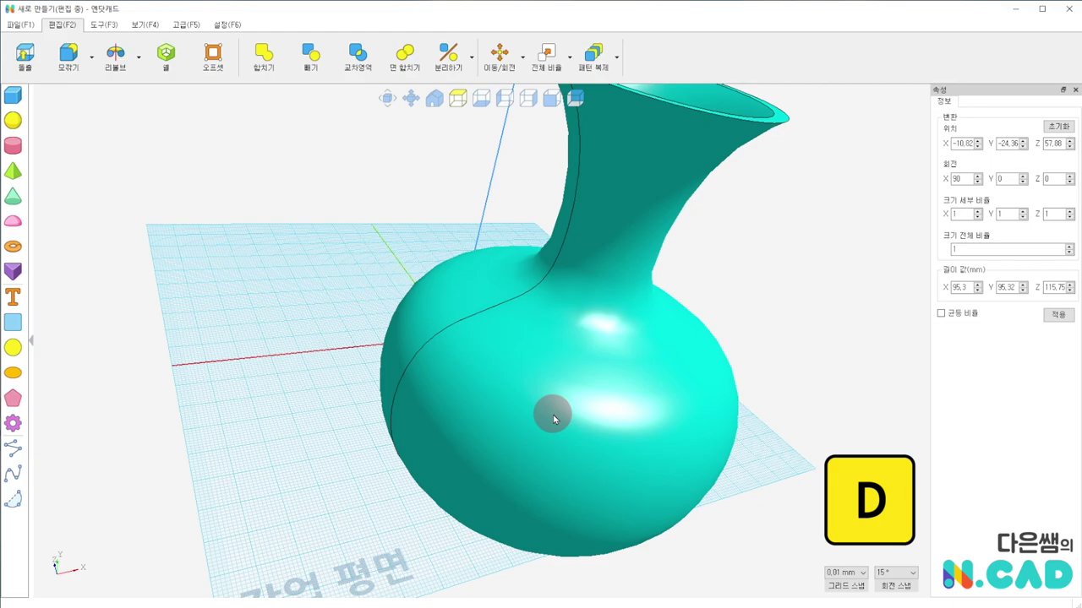
Inspect the upright vase from above and the side, then undo to bring it back near the grid centre
left_click(553, 419)
mouse_move(790, 483)
right_mouse_down()
mouse_move(599, 589)
mouse_move(667, 375)
right_mouse_up()
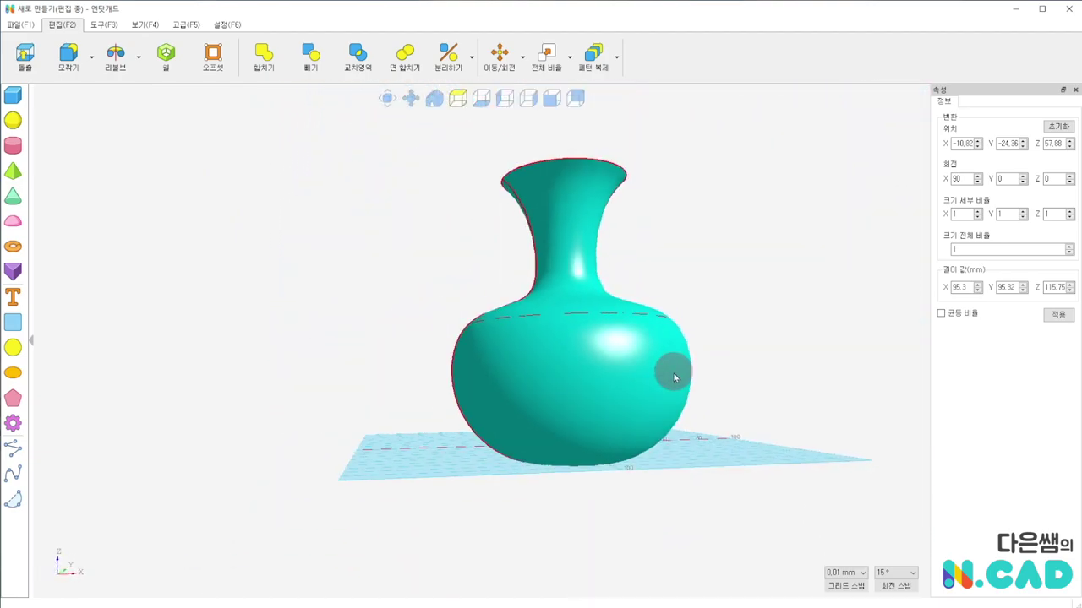
mouse_move(705, 270)
right_mouse_down()
mouse_move(684, 358)
mouse_move(674, 358)
mouse_move(675, 387)
mouse_move(647, 393)
right_mouse_up()
left_click(471, 387)
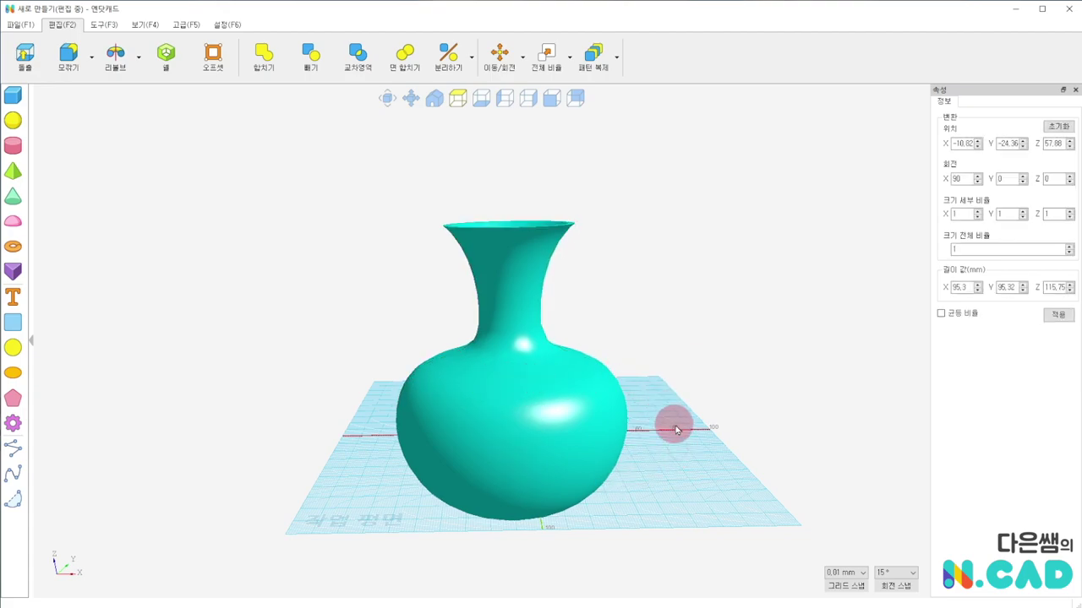
key("ctrl+z")
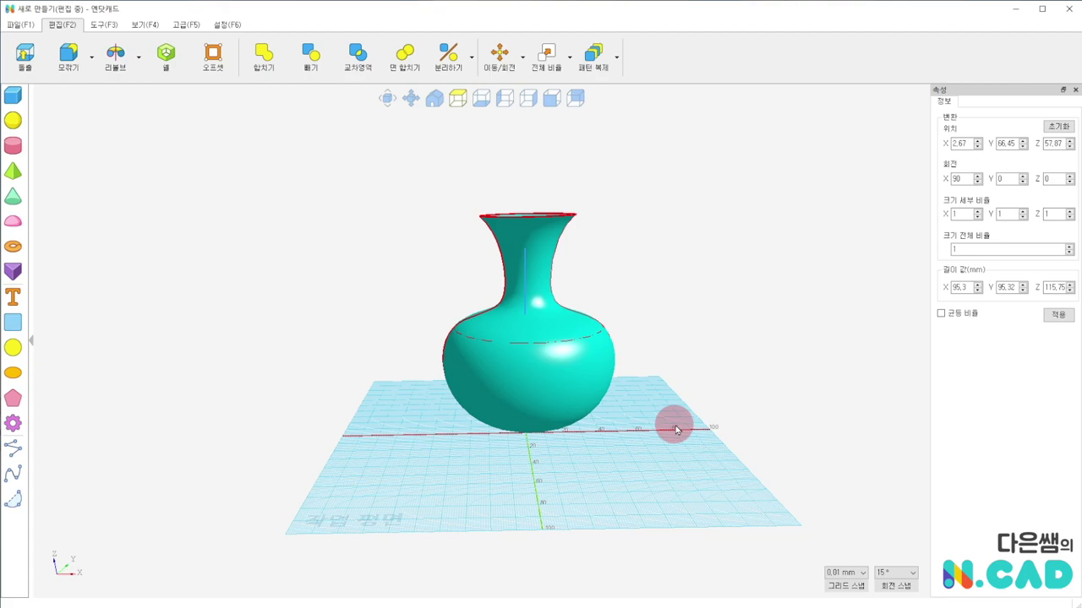
Place a cylinder and a flat circle side by side on the grid in front of the vase
left_click(434, 480)
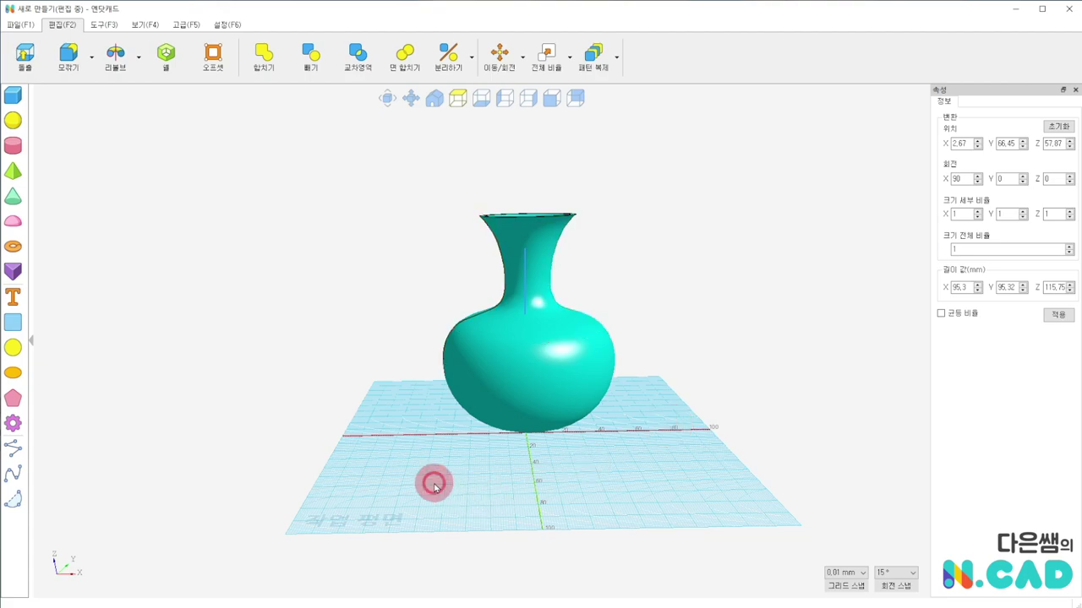
left_click(12, 146)
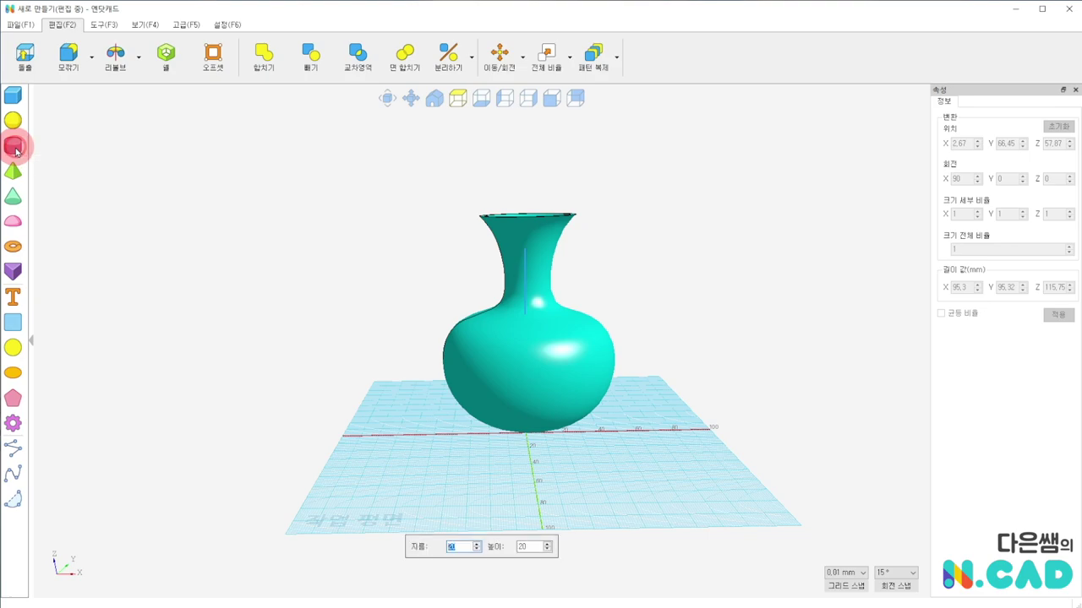
left_click(431, 482)
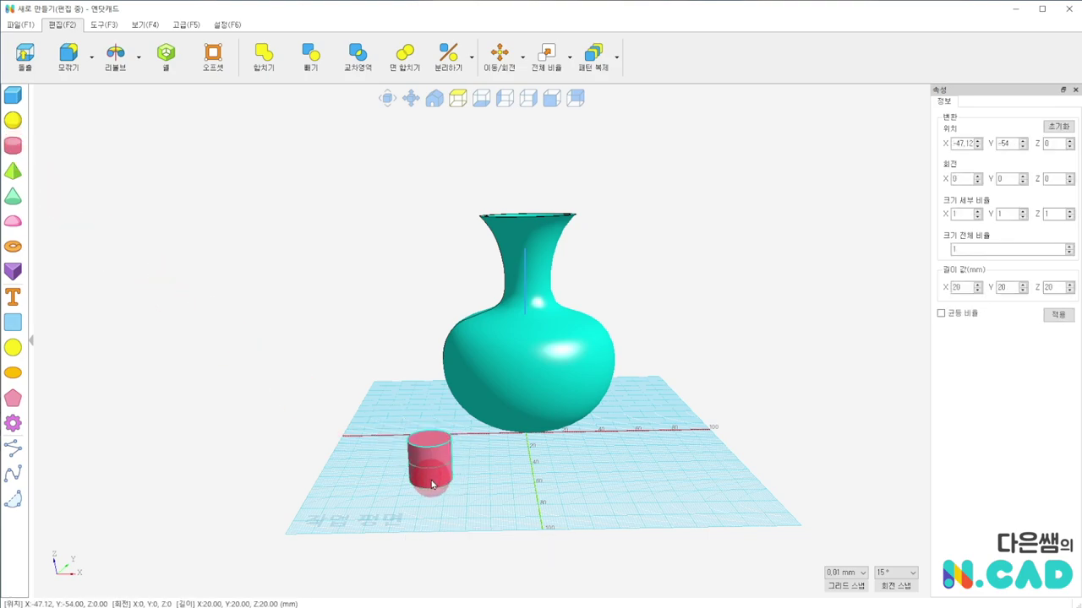
left_click(13, 348)
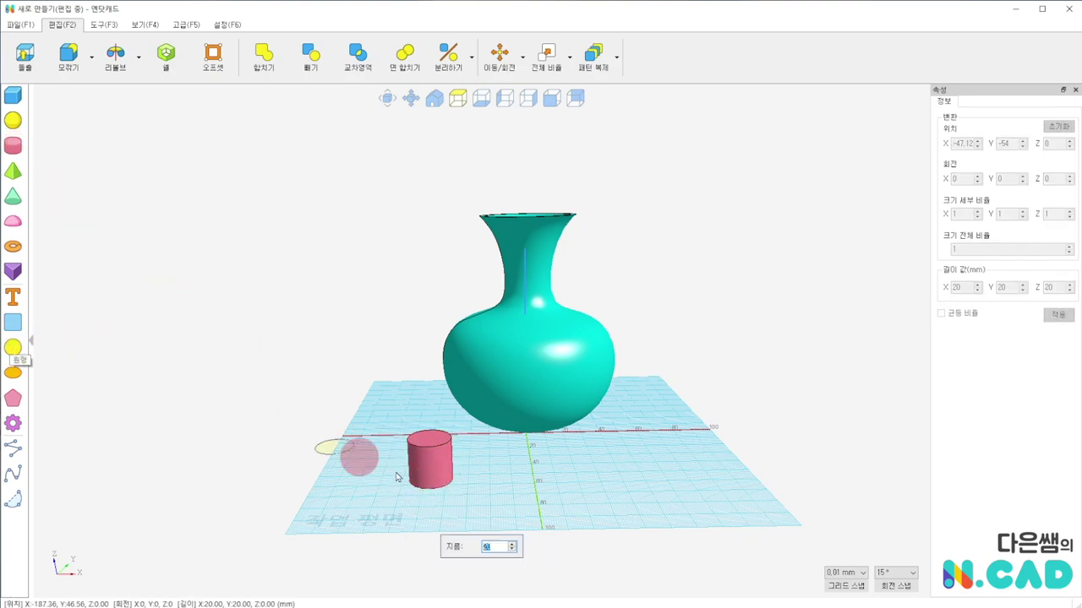
left_click(502, 485)
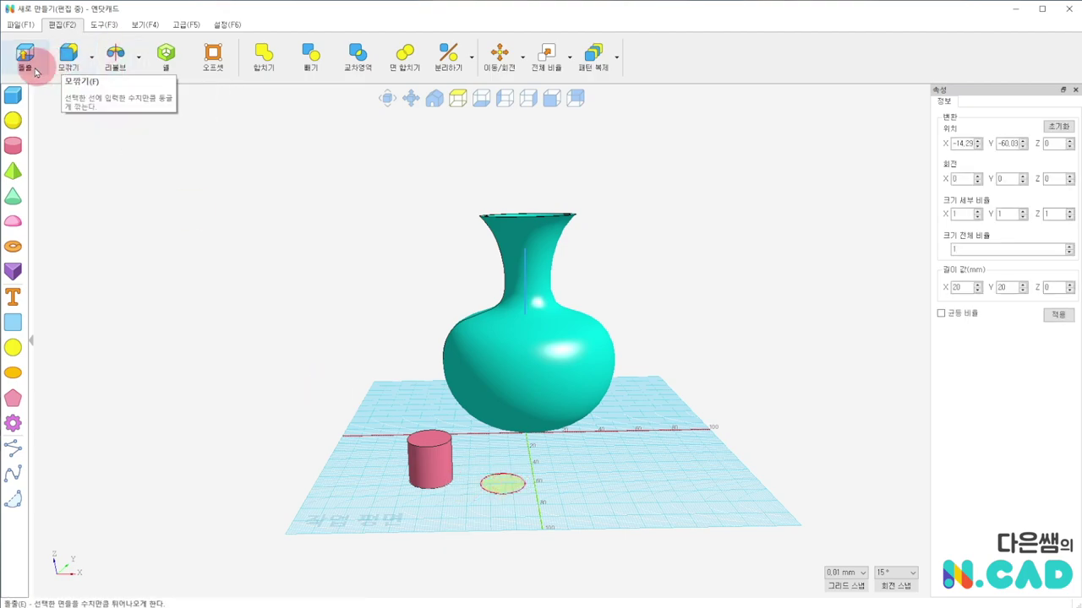
Extrude the circle 10 mm high
left_click(25, 57)
left_click(503, 487)
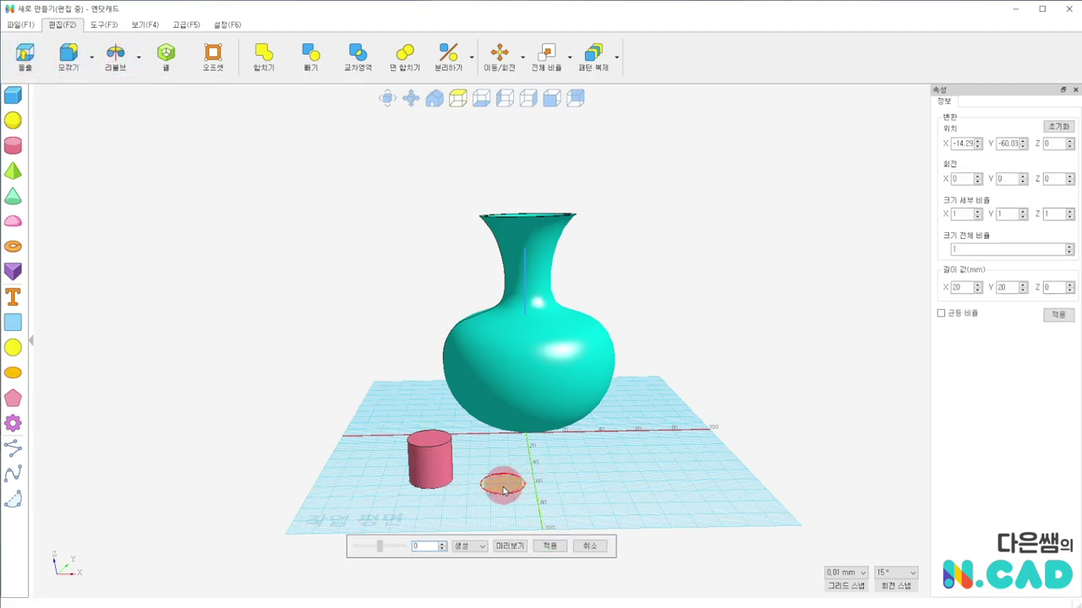
left_click(416, 547)
type("10")
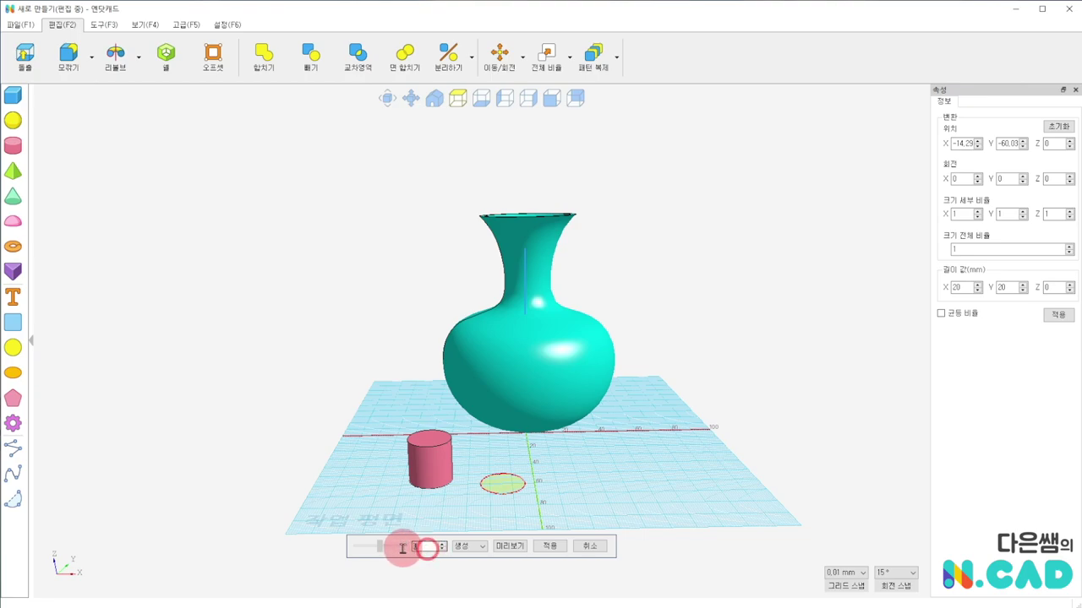
key("Return")
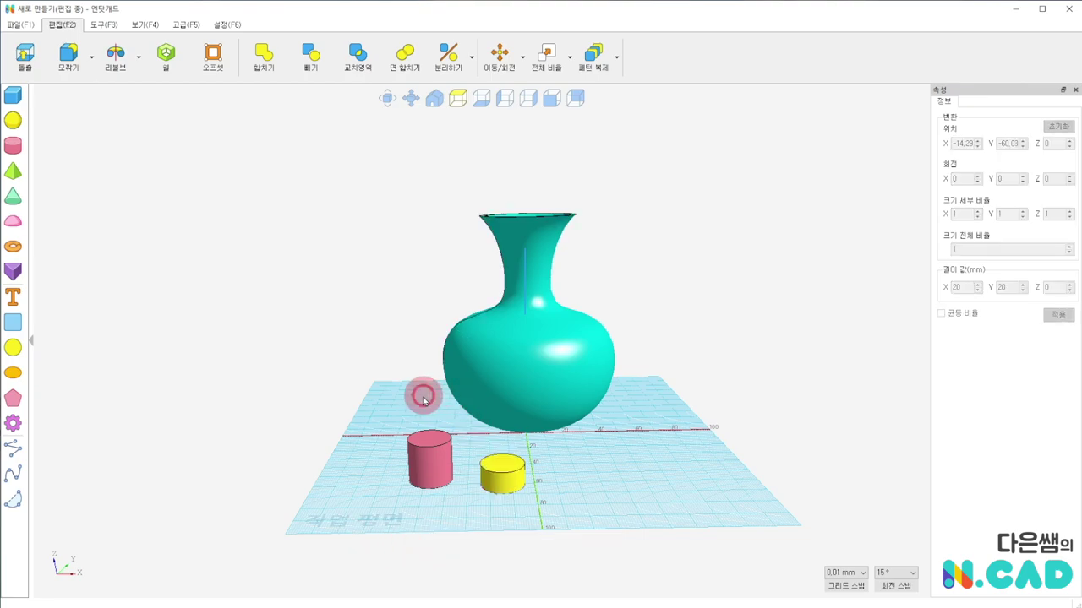
left_click(32, 328)
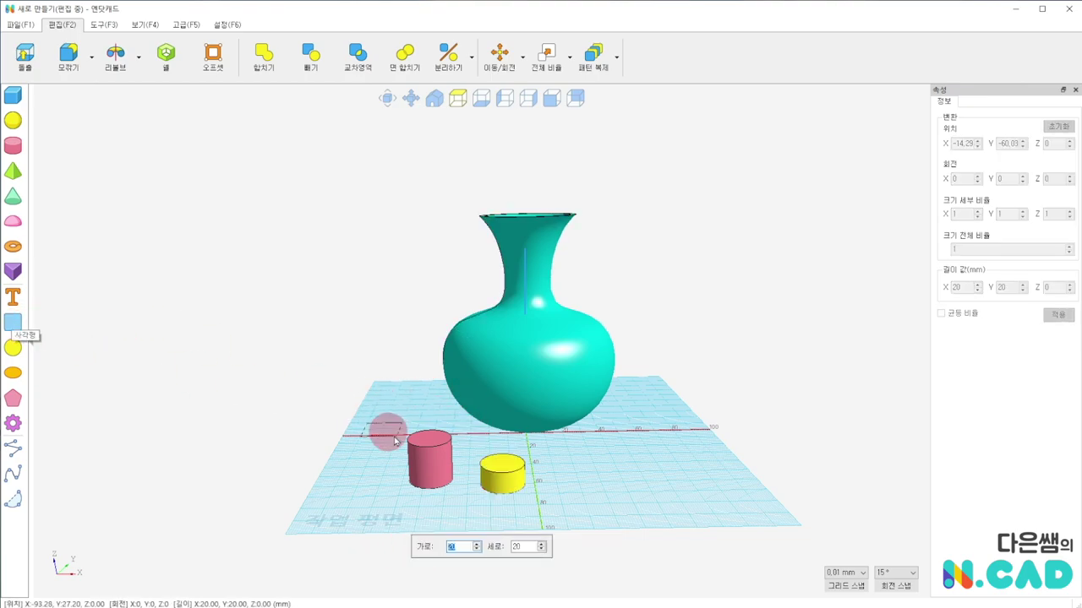
Place a 20×20 rectangle beside the disc and revolve it 360° about one of its edges
left_click(575, 481)
left_click(118, 57)
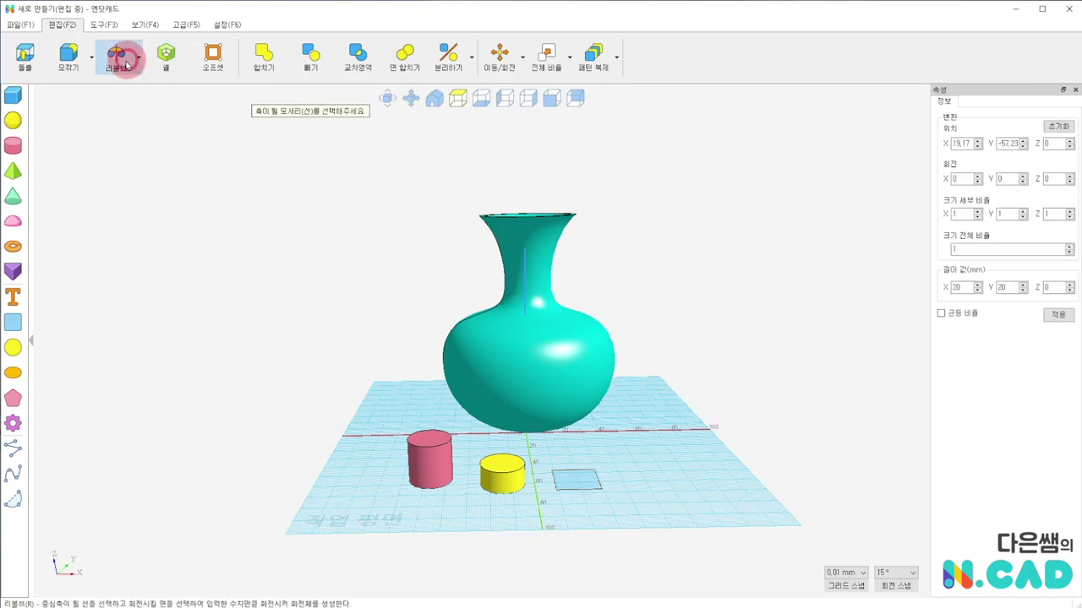
left_click(597, 478)
left_click(572, 486)
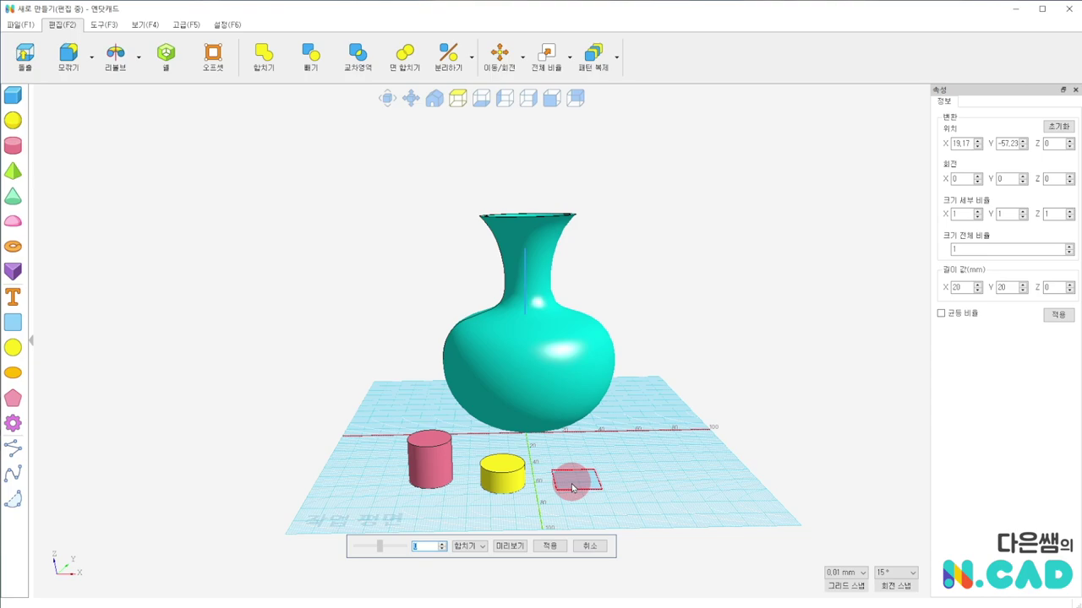
type("360")
key("Return")
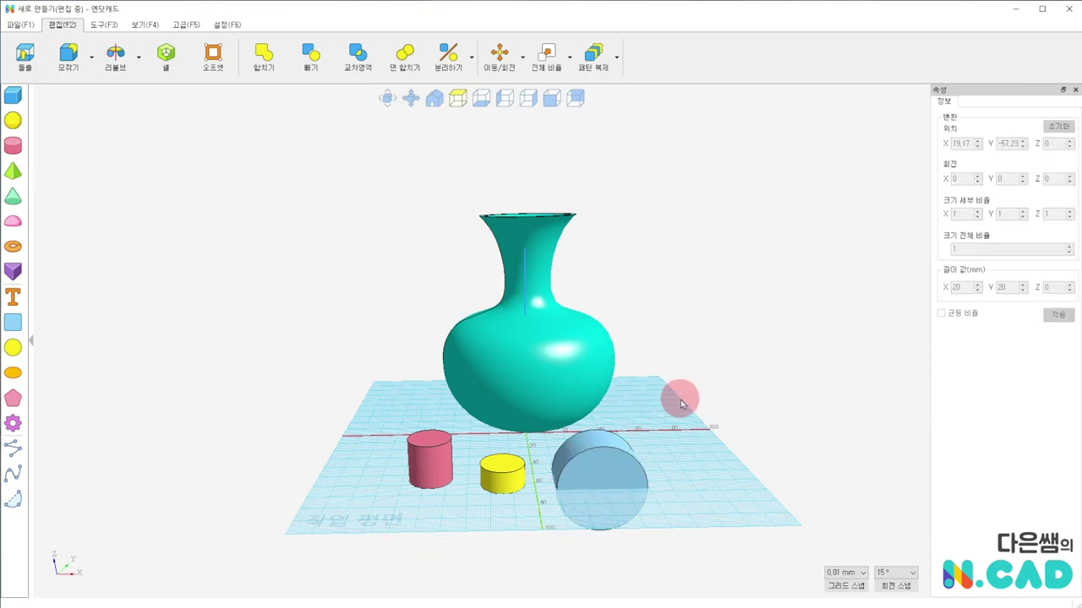